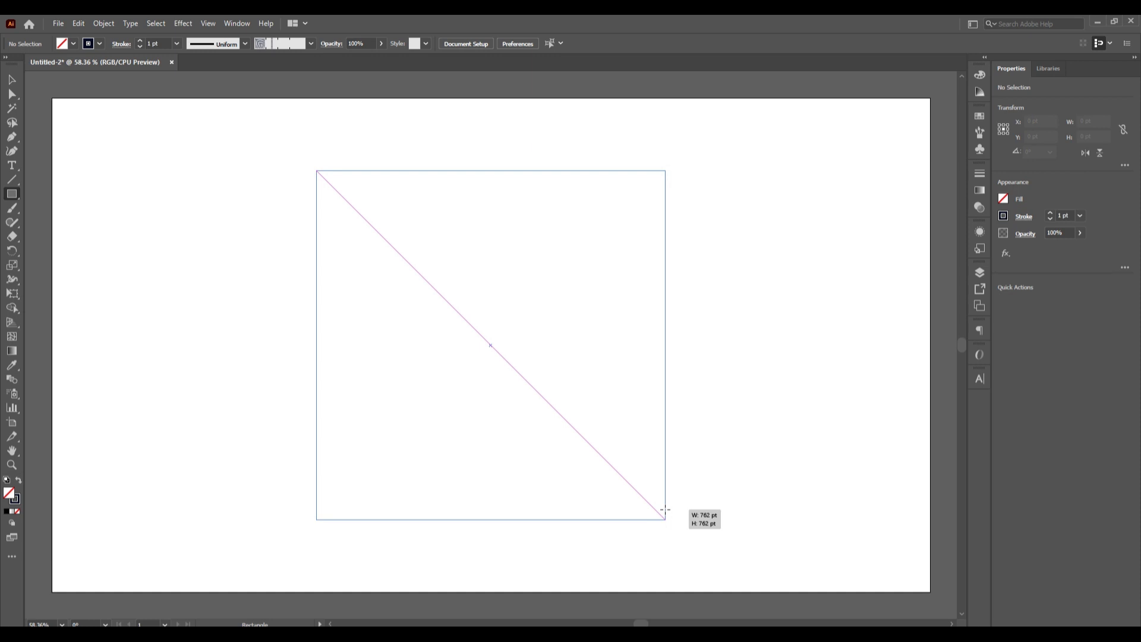
# - Draw a square about 755 pt wide at the artboard's centre and divide it into 10 rows with Split Into Grid, previewing the result
pyautogui.moveTo(665, 510); pyautogui.dragTo(663, 511)
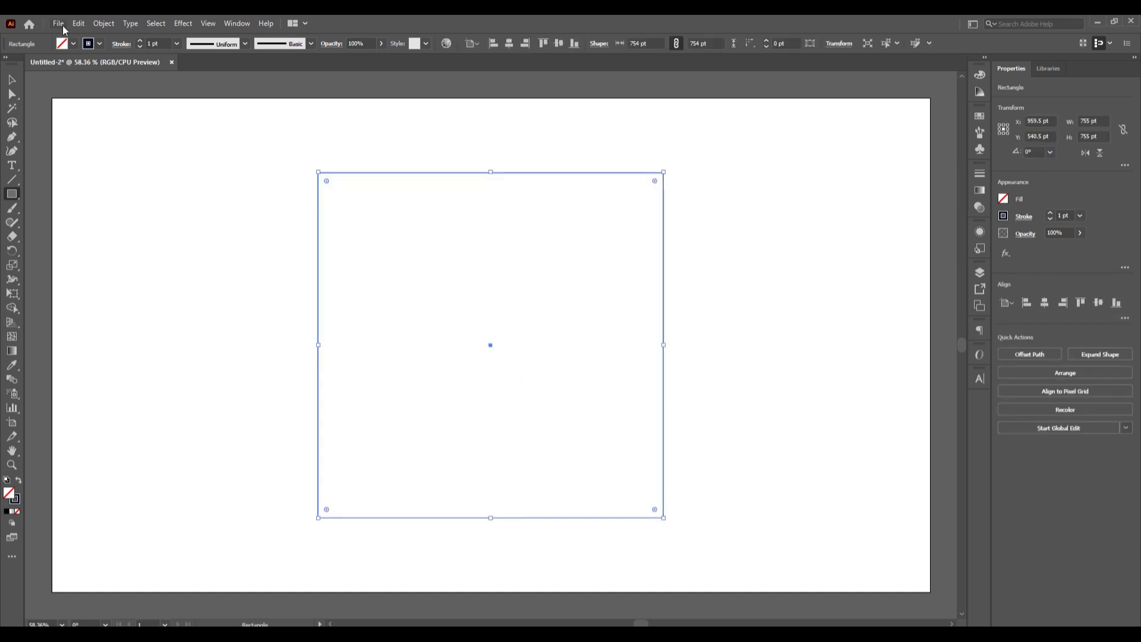
pyautogui.click(104, 25)
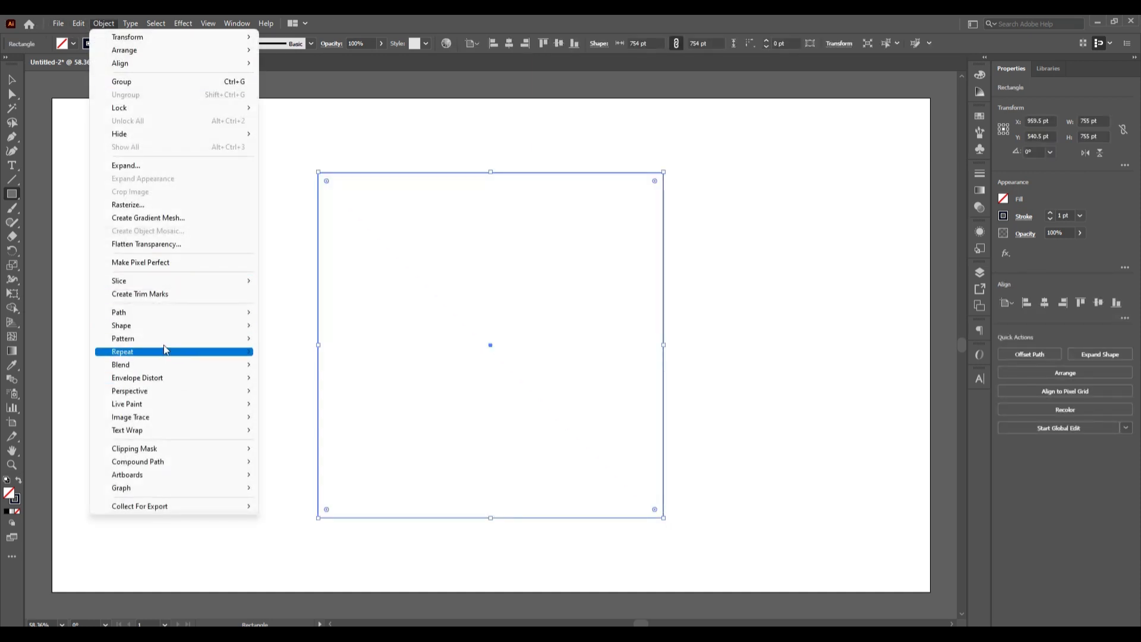
pyautogui.moveTo(160, 315)
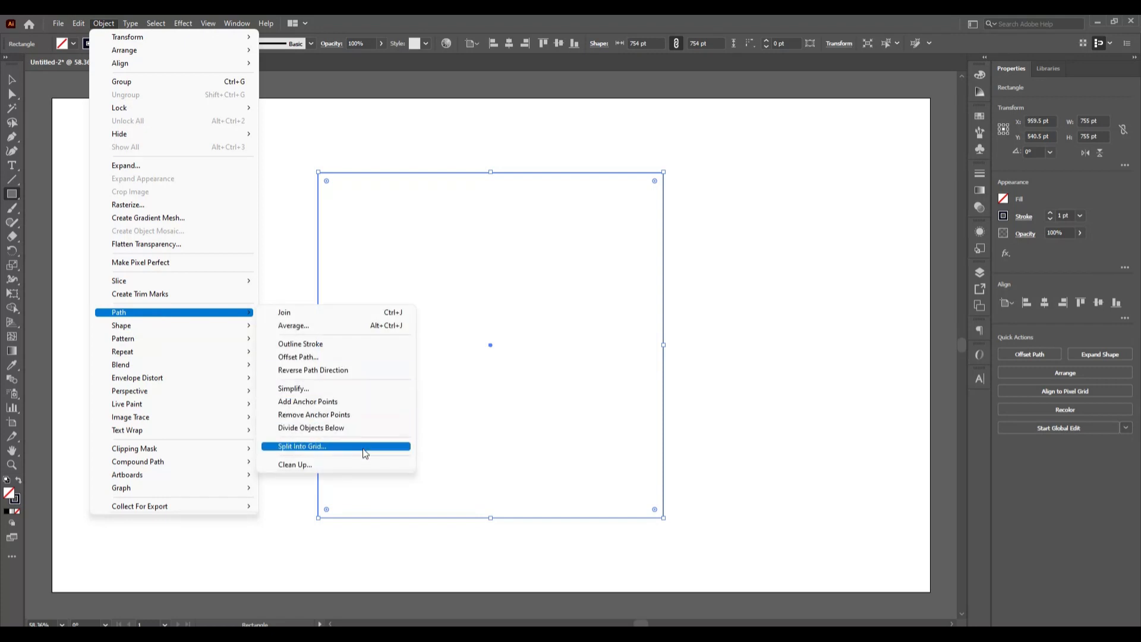
pyautogui.click(364, 446)
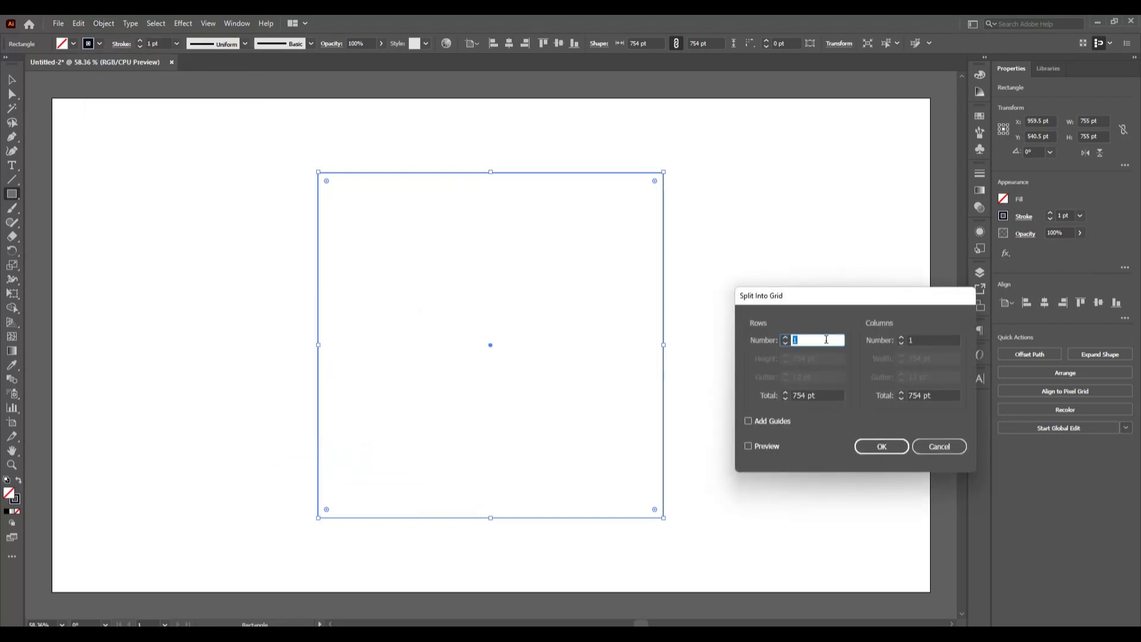
pyautogui.press('Up')
pyautogui.press('Up')
pyautogui.click(748, 446)
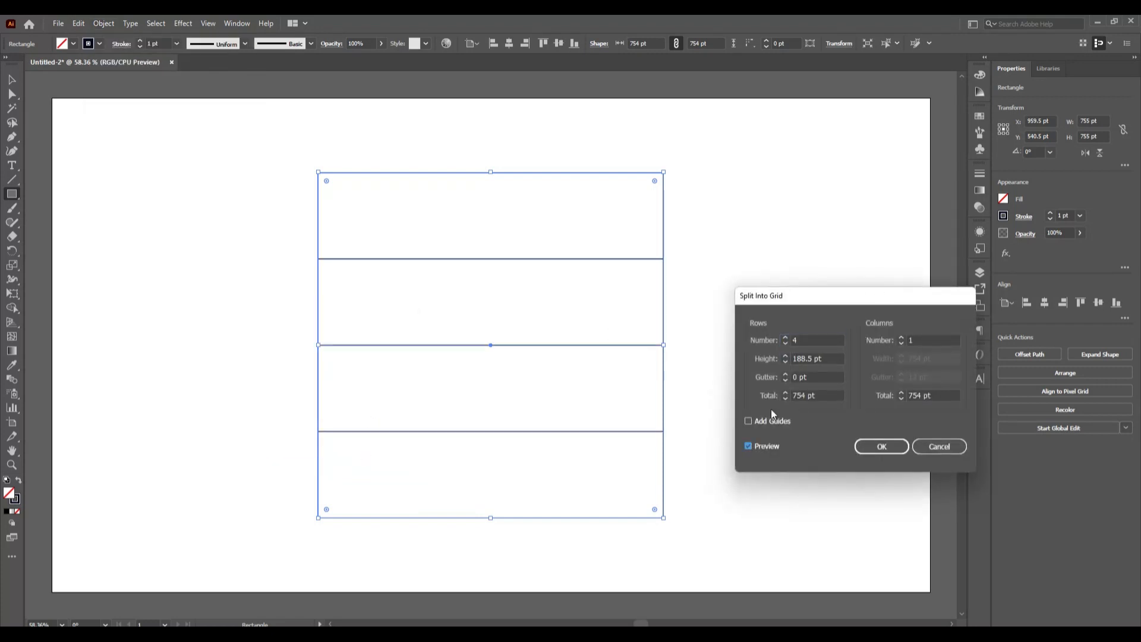
pyautogui.click(808, 341)
pyautogui.press('Up')
pyautogui.press('Up')
pyautogui.press('Up')
pyautogui.press('Up')
pyautogui.press('Up')
pyautogui.press('Up')
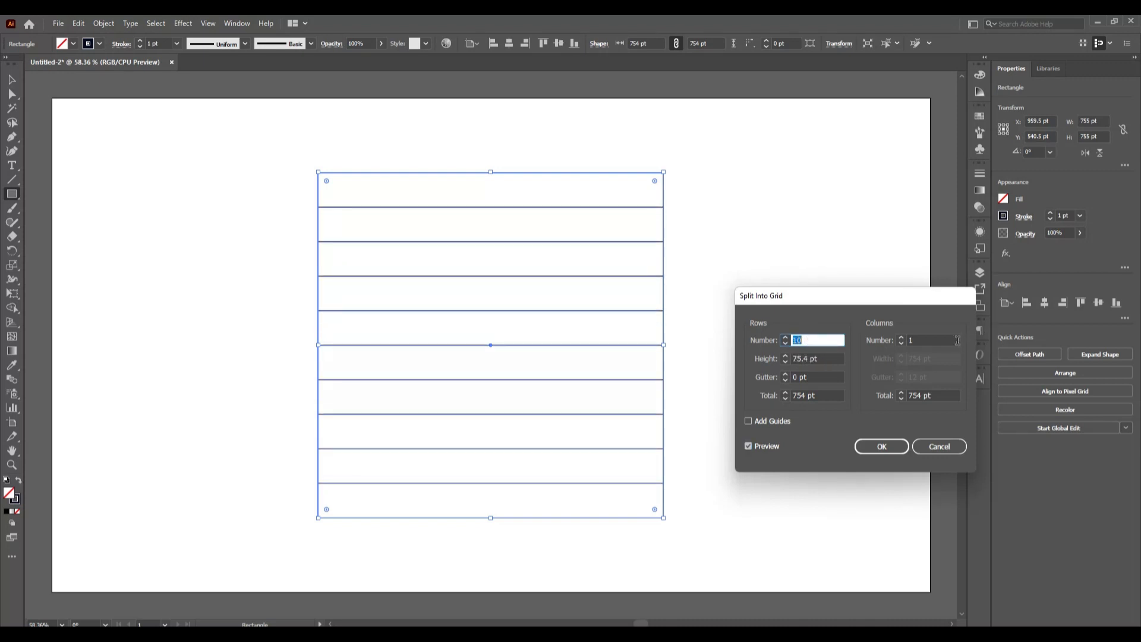
# - Set the grid to 10 columns, apply the split and deselect the cells
pyautogui.click(935, 341)
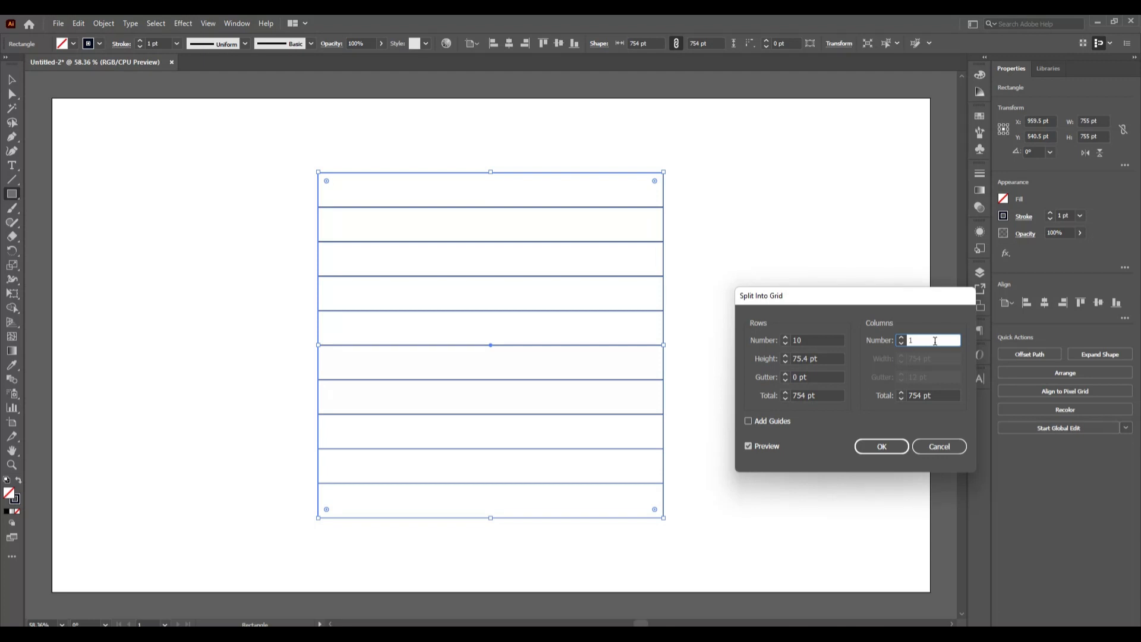
pyautogui.press('Up')
pyautogui.press('Up')
pyautogui.press('Up')
pyautogui.press('Up')
pyautogui.press('Up')
pyautogui.press('Up')
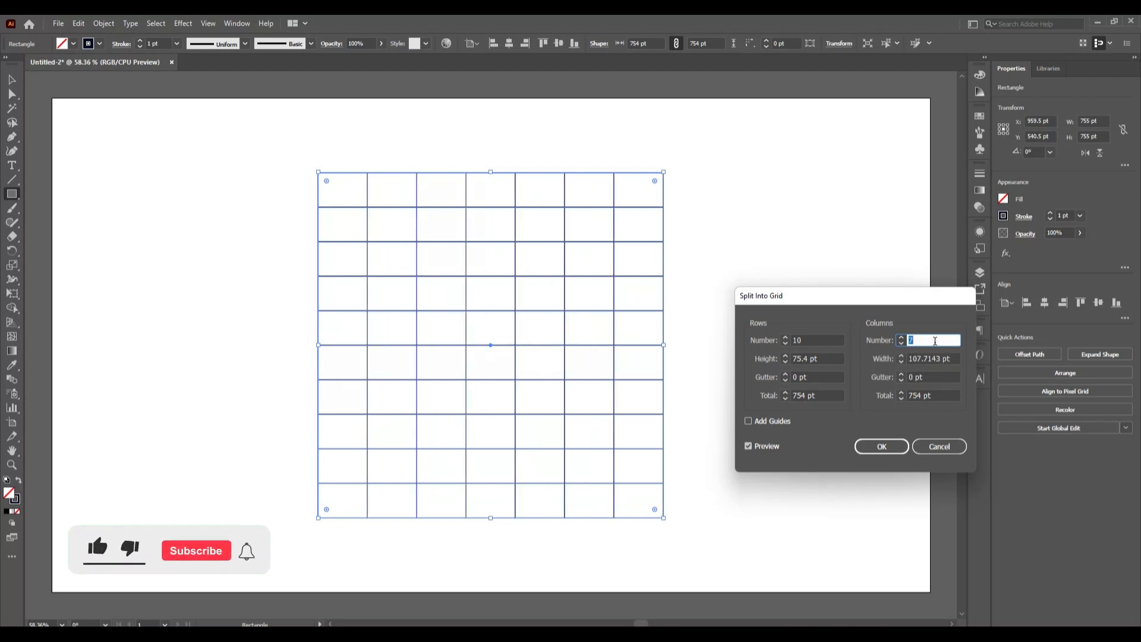
pyautogui.press('Up')
pyautogui.press('Up')
pyautogui.press('Up')
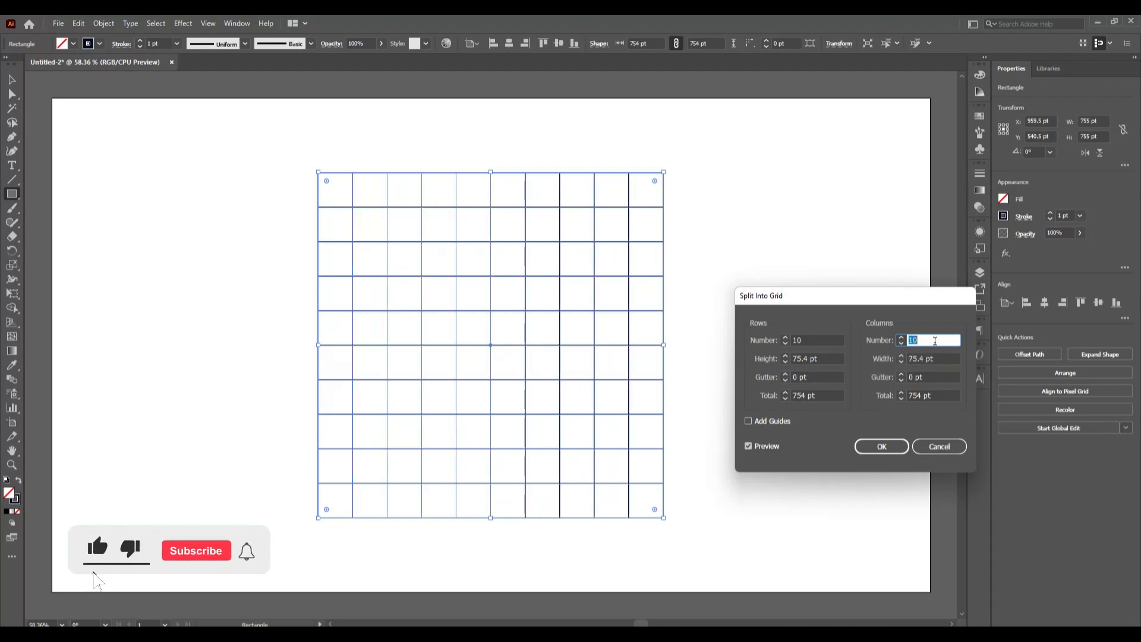
pyautogui.click(880, 447)
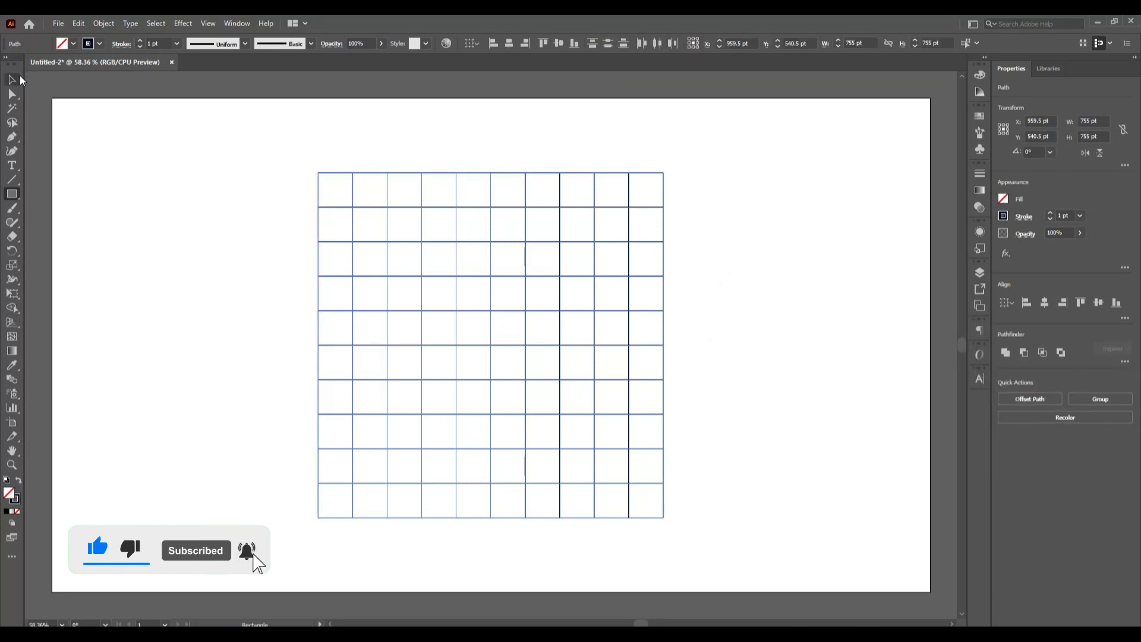
pyautogui.click(19, 79)
pyautogui.click(189, 289)
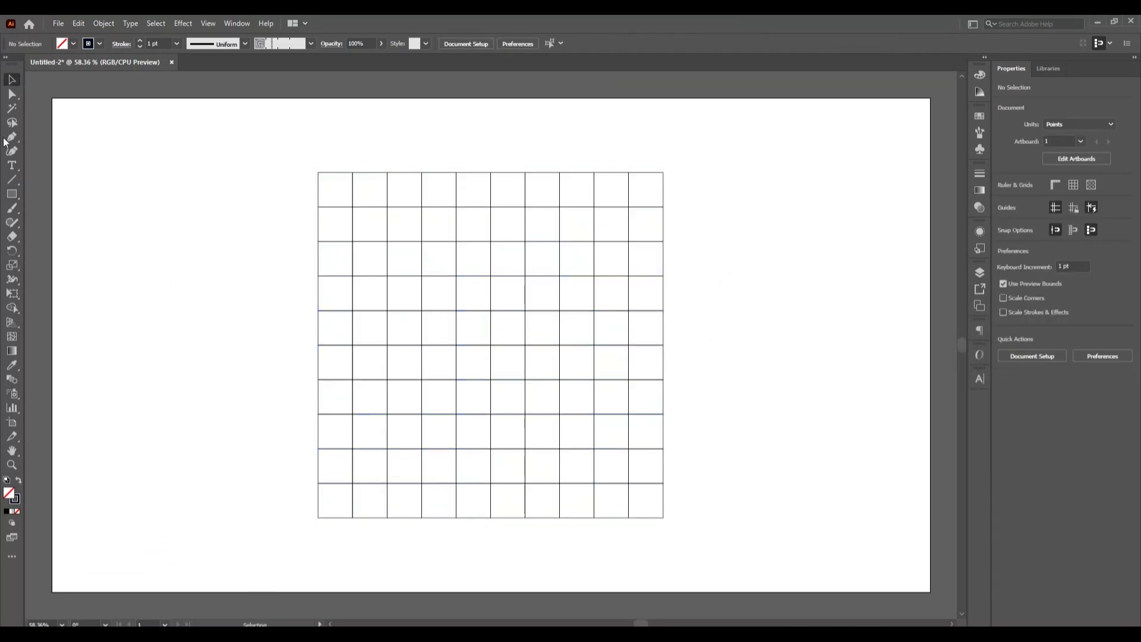
# - Draw a circle about 150 pt wide from the grid's centre, spanning two cells, and deselect it
pyautogui.moveTo(12, 194); pyautogui.dragTo(76, 229)
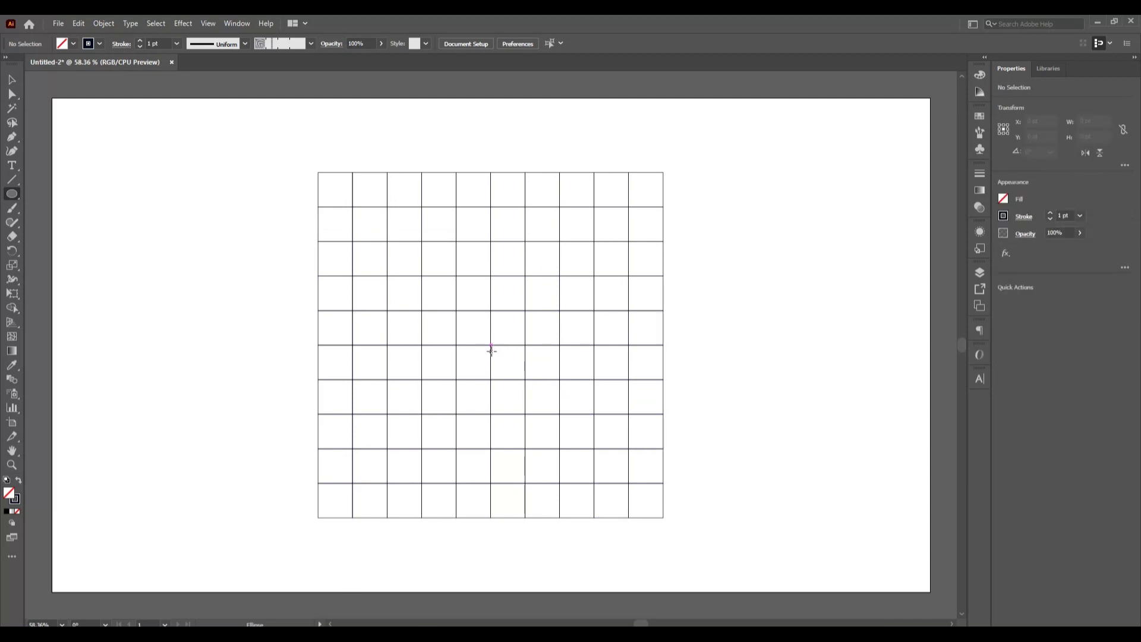
pyautogui.moveTo(490, 345); pyautogui.dragTo(525, 380)
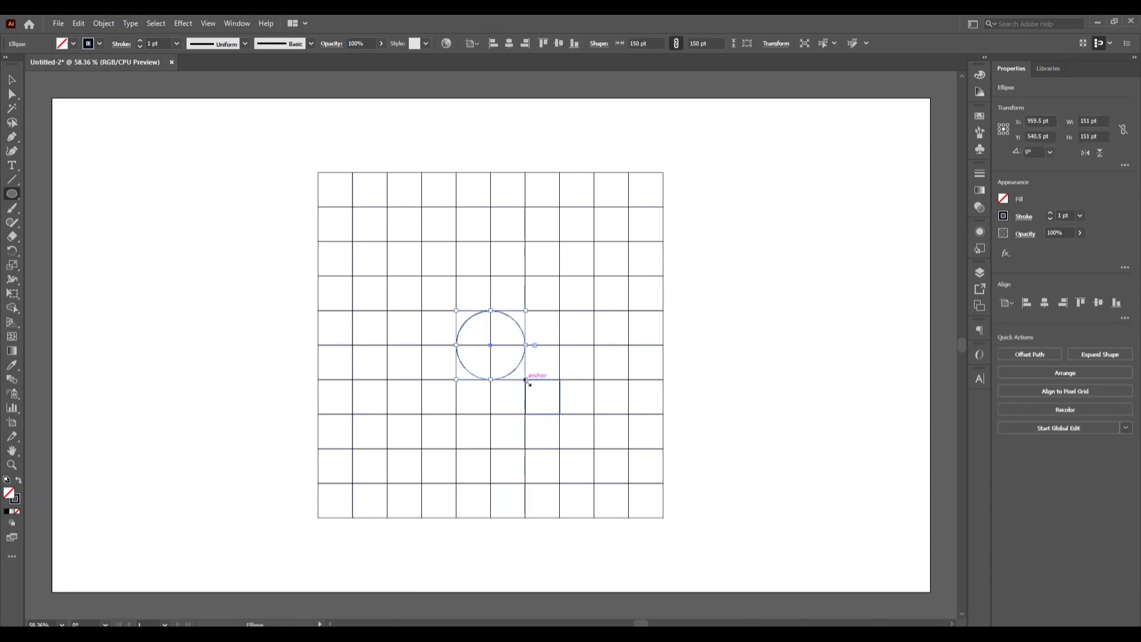
pyautogui.click(10, 84)
pyautogui.click(164, 272)
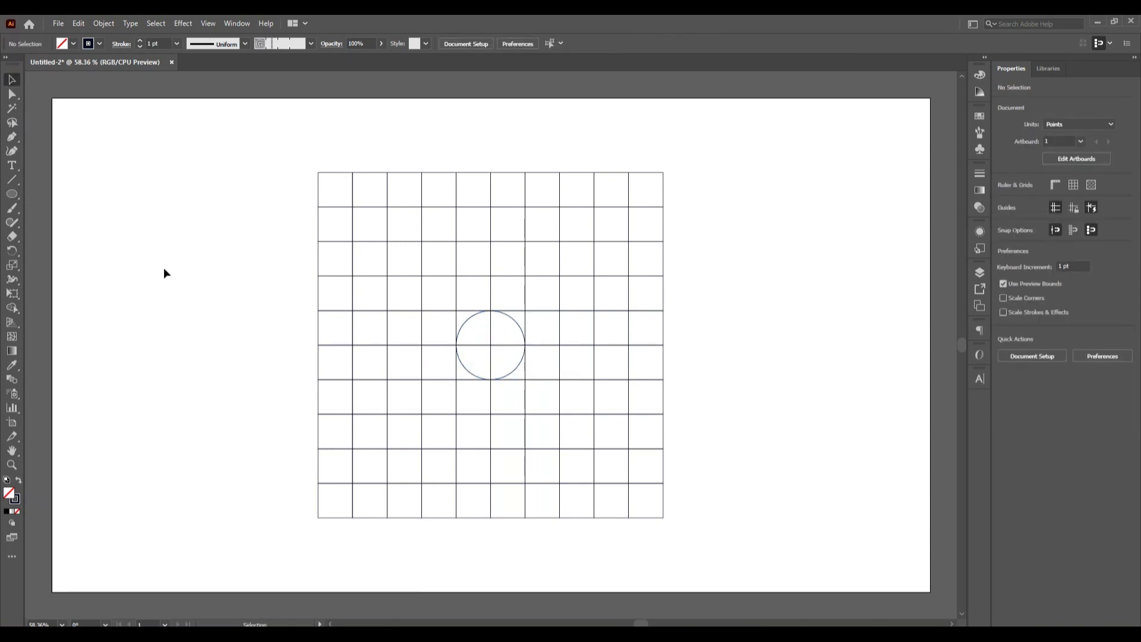
# - Duplicate the circle in place and scale the copy from its centre to about 302 pt, spanning four cells
pyautogui.click(522, 363)
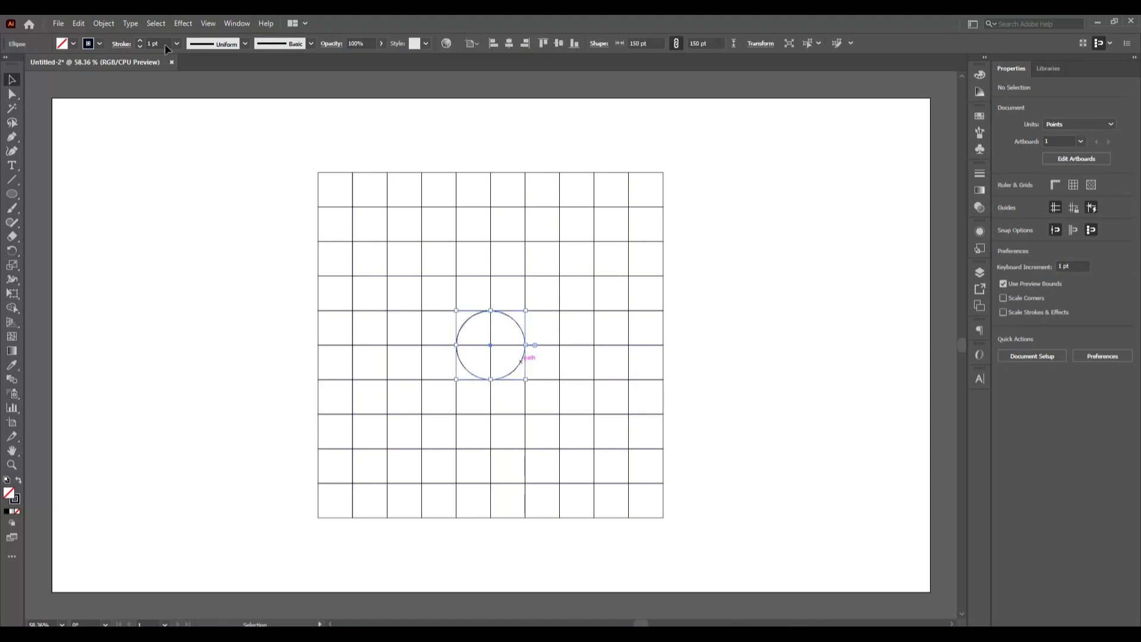
pyautogui.click(74, 24)
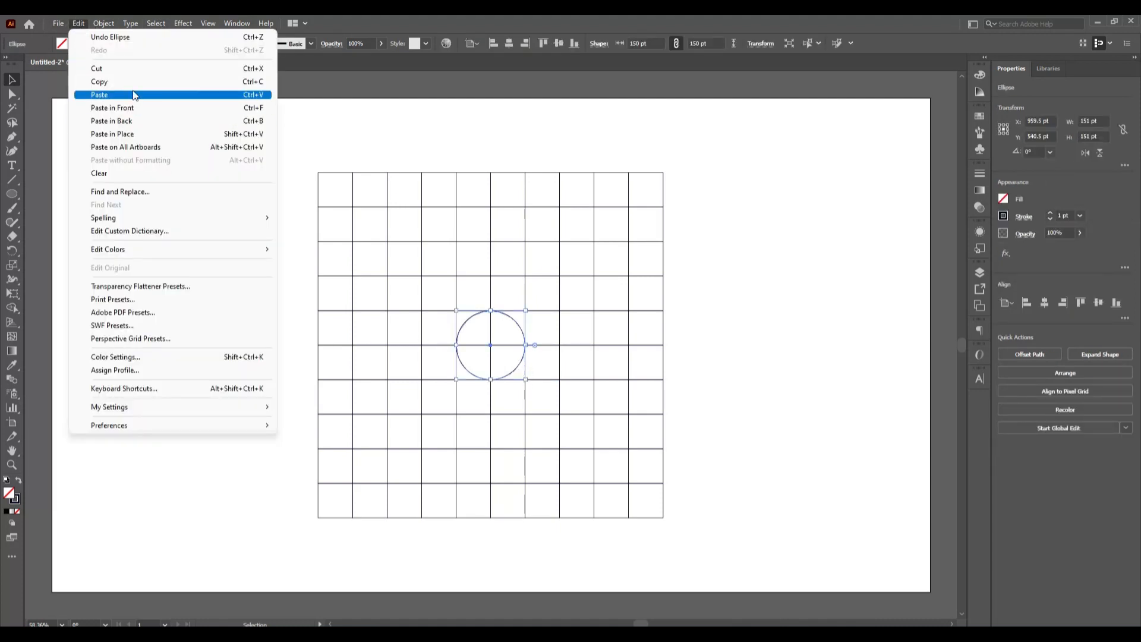
pyautogui.click(119, 83)
pyautogui.click(77, 22)
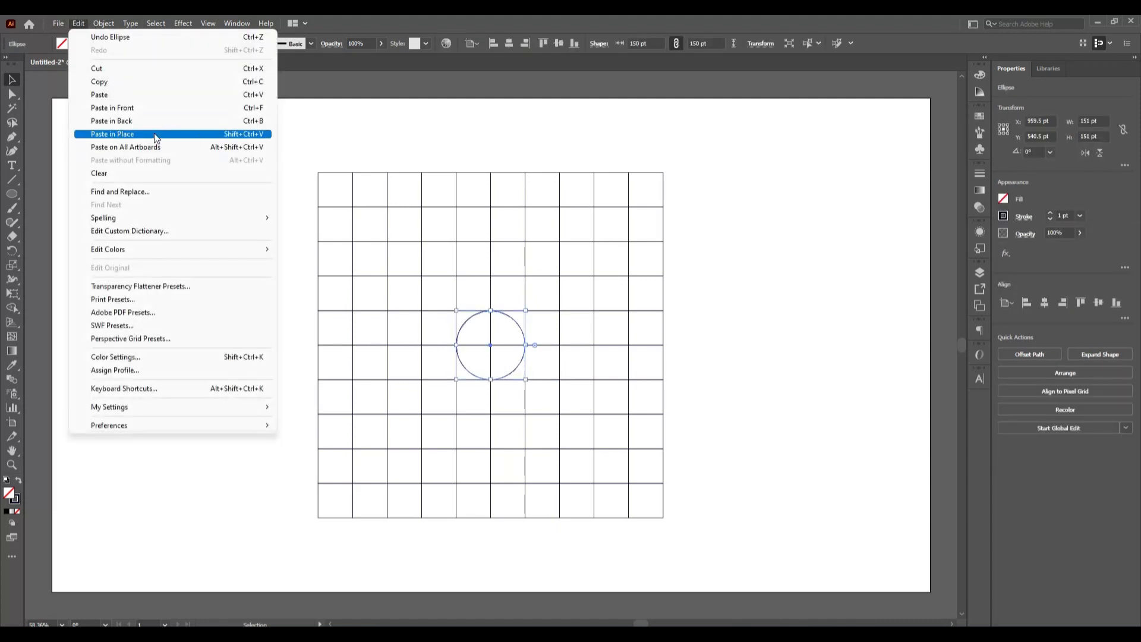
pyautogui.click(155, 135)
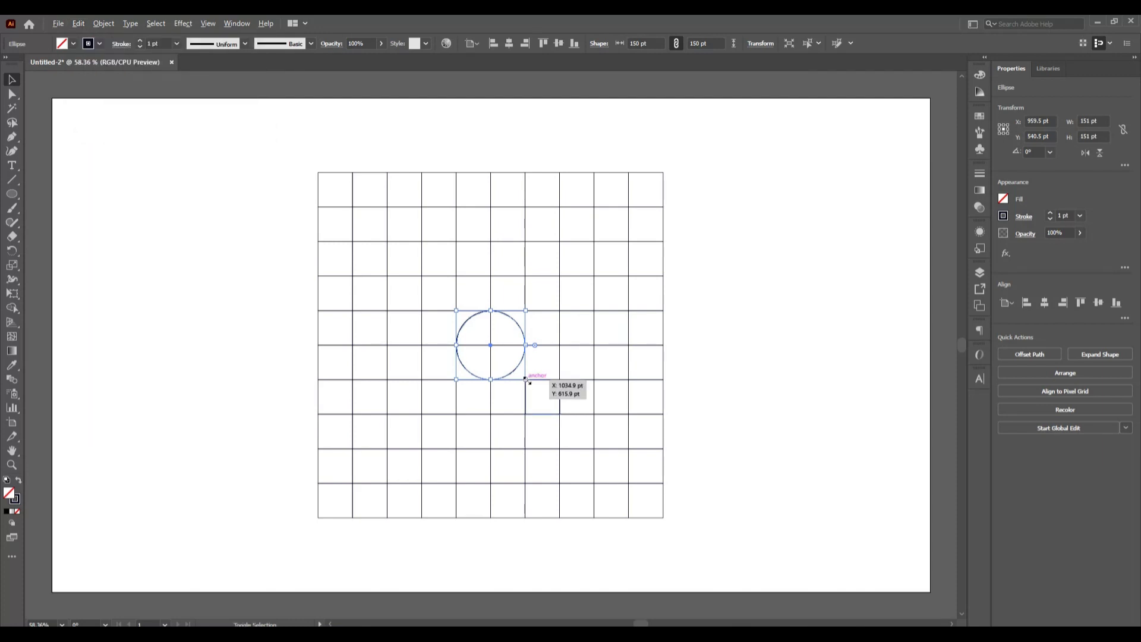
pyautogui.moveTo(526, 379); pyautogui.dragTo(560, 414)
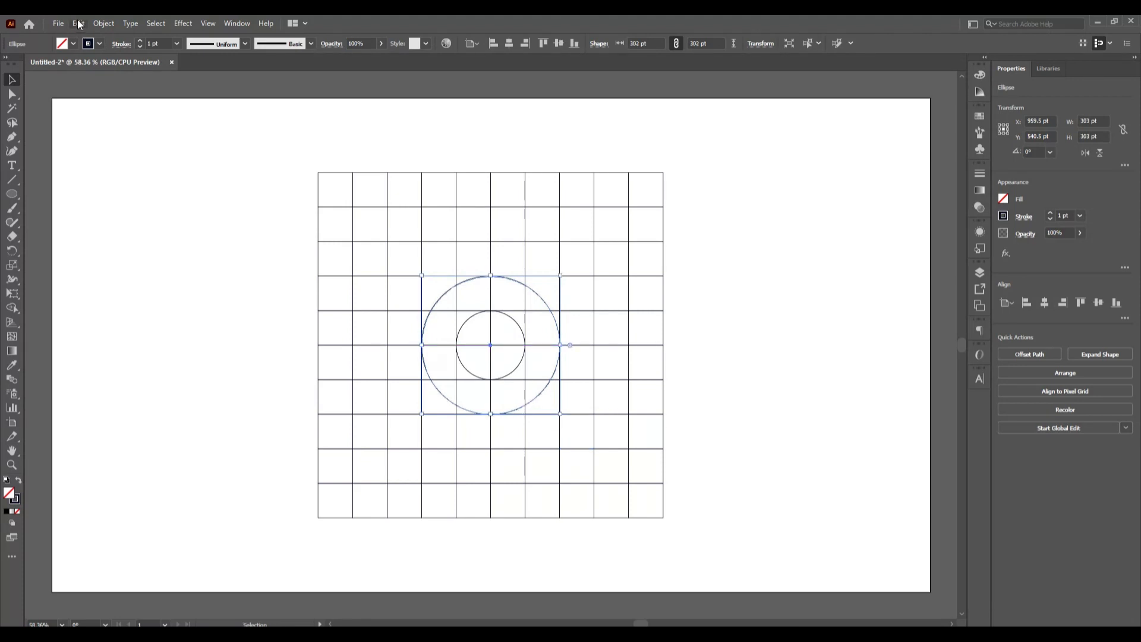
# - Duplicate the four-cell circle in place and scale the copy from its centre to about 452 pt, spanning six cells
pyautogui.click(78, 24)
pyautogui.click(126, 82)
pyautogui.click(80, 24)
pyautogui.click(148, 135)
pyautogui.moveTo(561, 414); pyautogui.dragTo(605, 449)
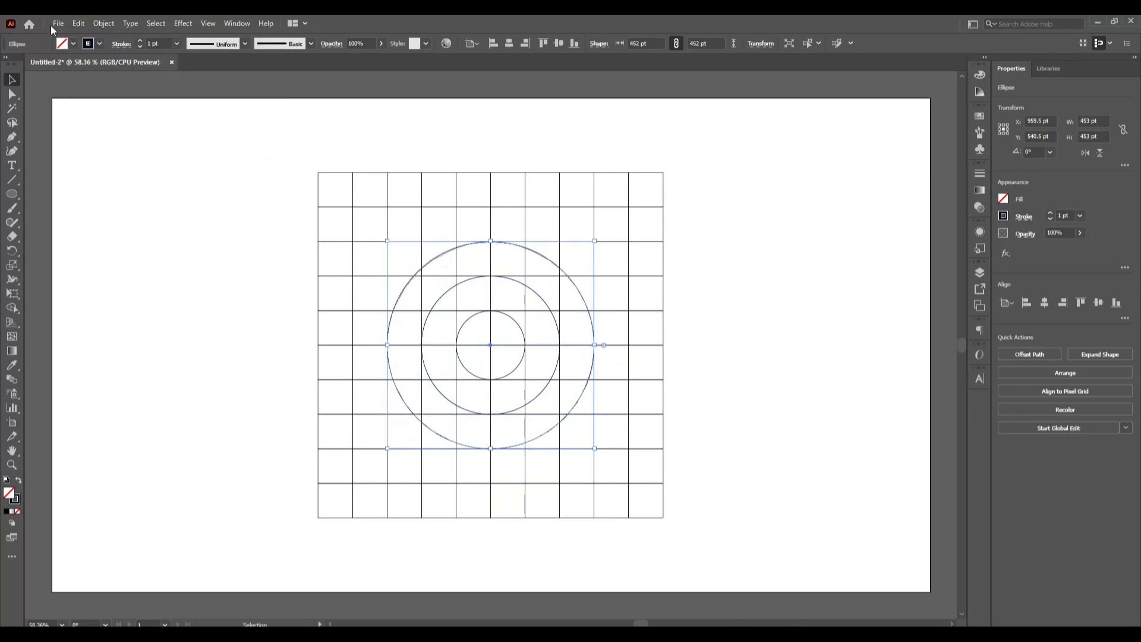
# - Duplicate the six-cell circle in place, scale the copy from its centre to about 604 pt, spanning eight cells, and deselect it
pyautogui.click(78, 24)
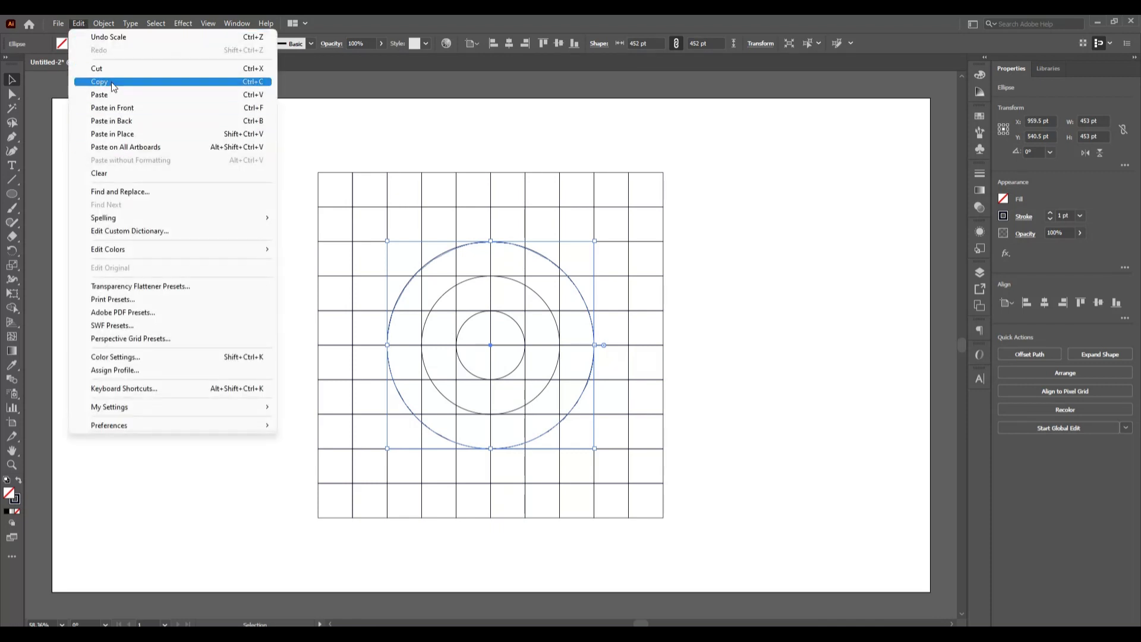
pyautogui.click(101, 81)
pyautogui.click(78, 24)
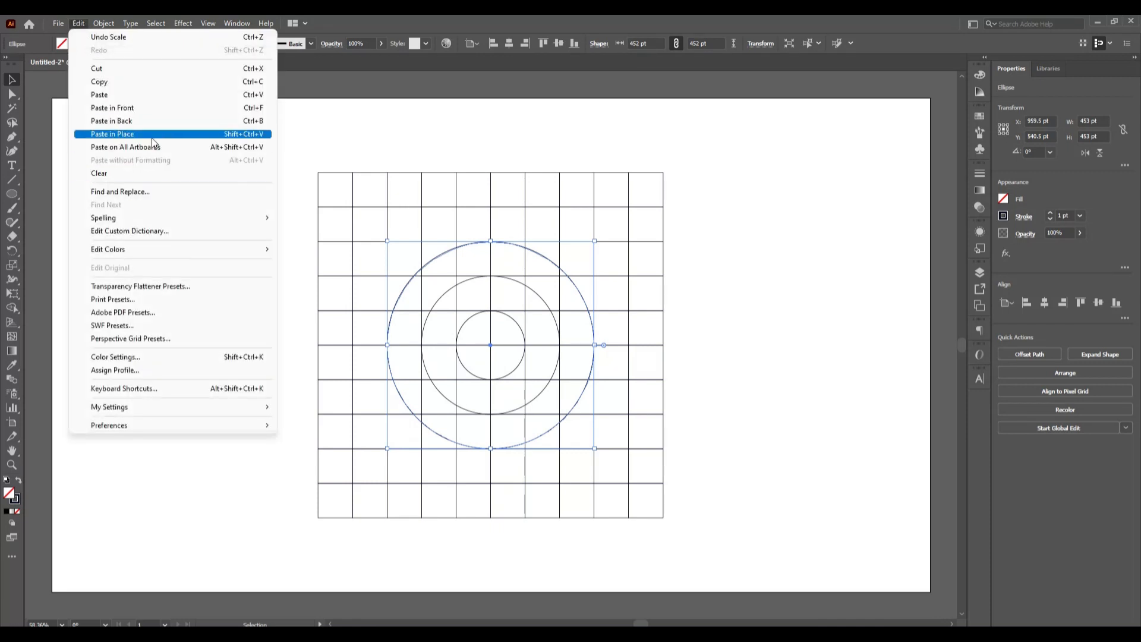
pyautogui.click(172, 142)
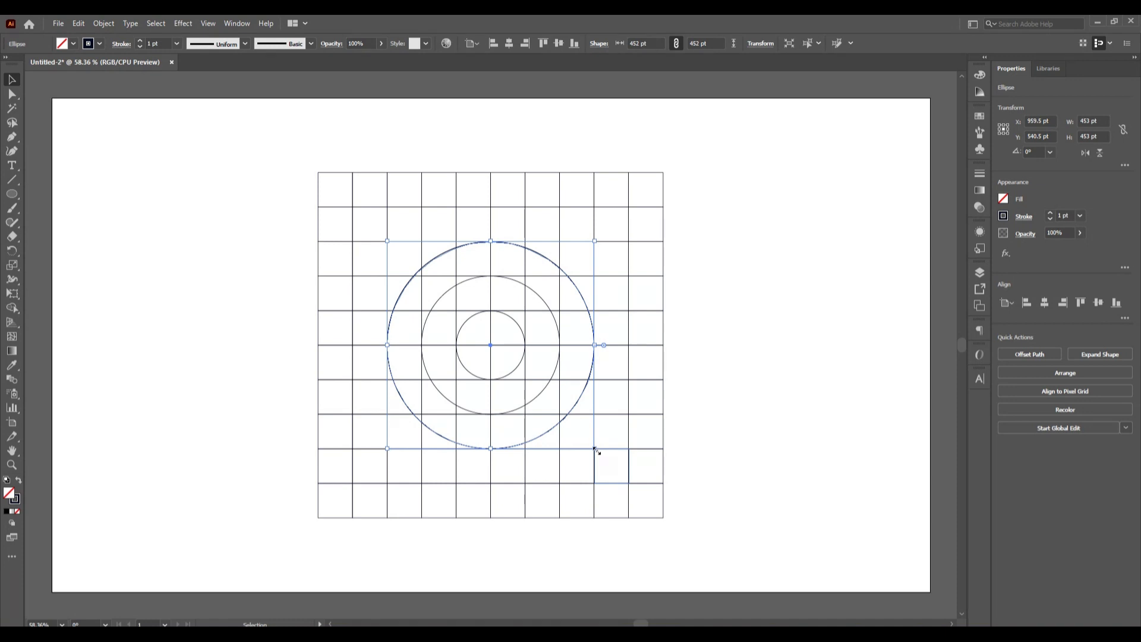
pyautogui.moveTo(596, 450); pyautogui.dragTo(634, 484)
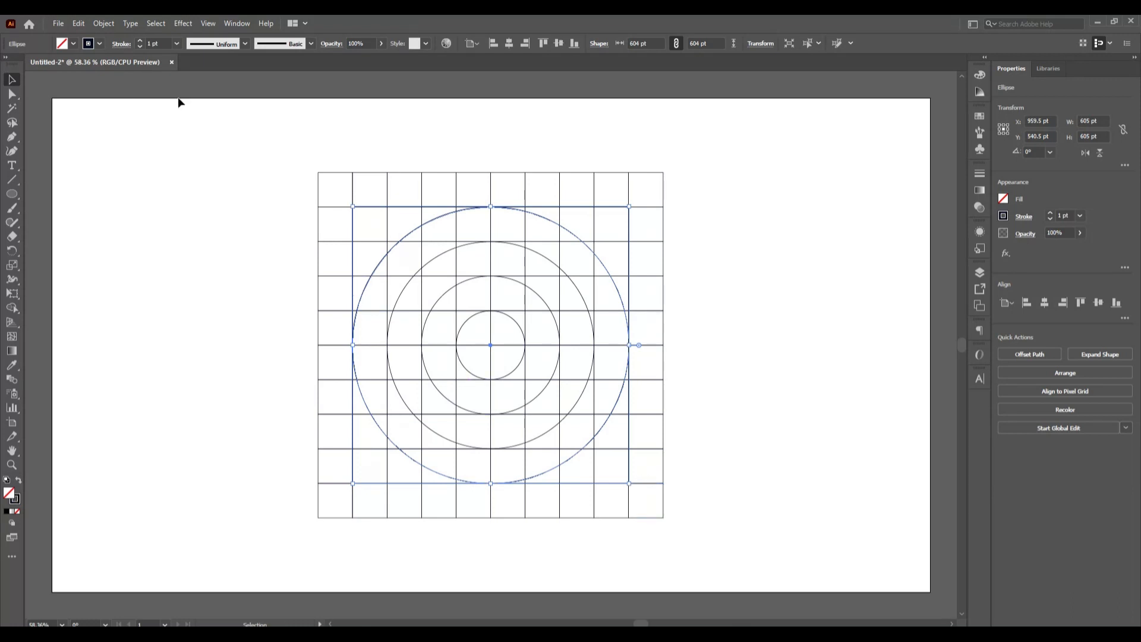
pyautogui.click(148, 169)
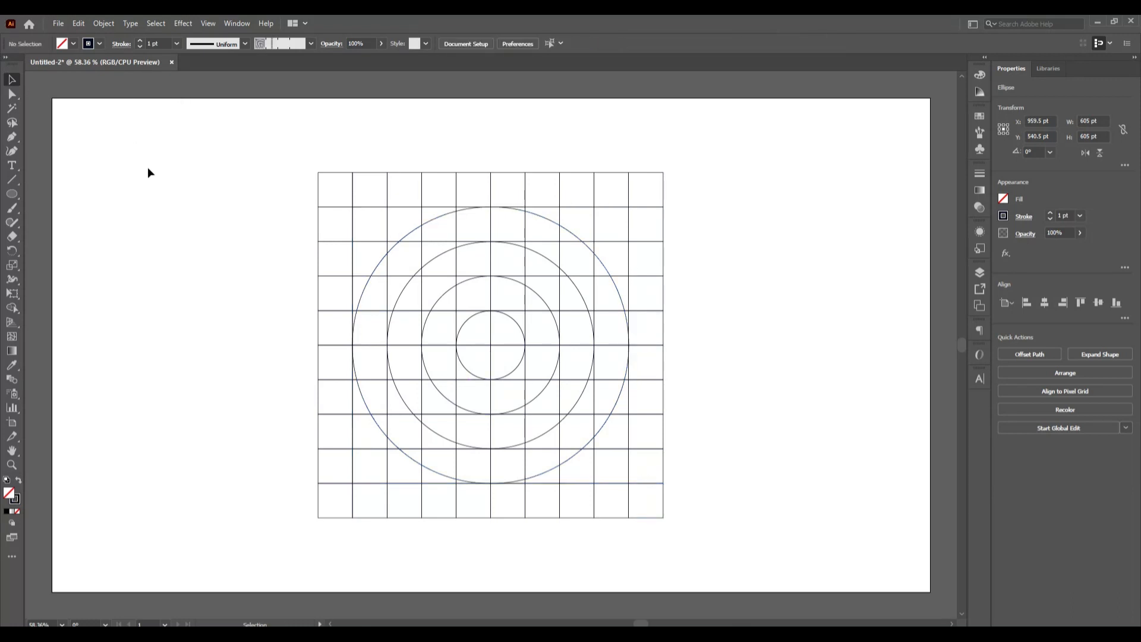
# - Select the whole grid with all circles and set a black fill for the Shape Builder tool
pyautogui.moveTo(237, 155); pyautogui.dragTo(767, 555)
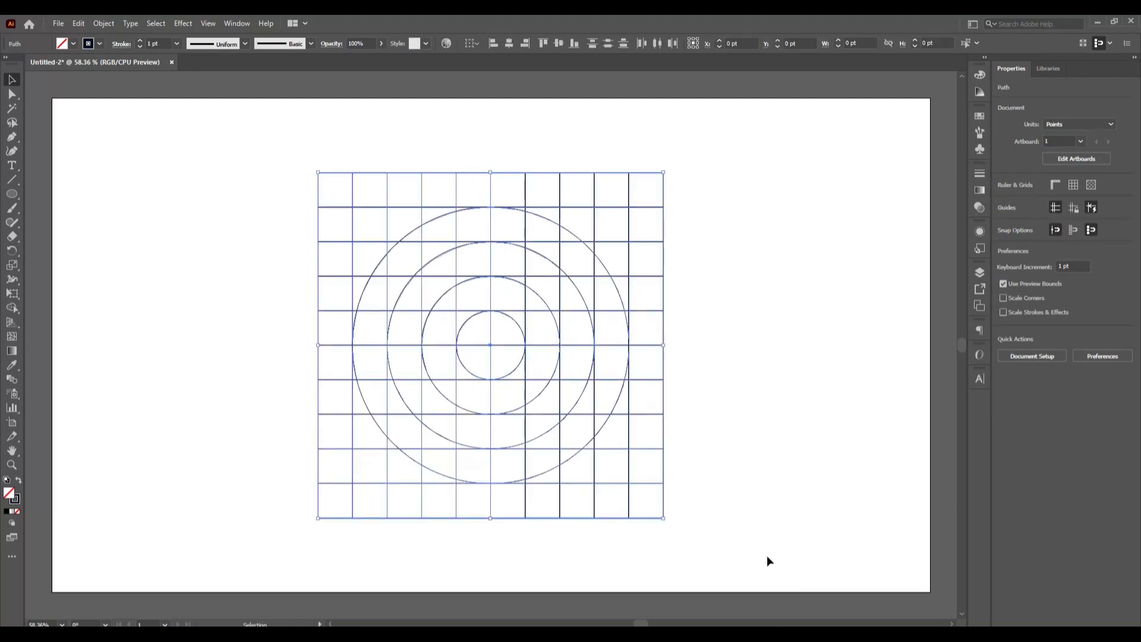
pyautogui.click(12, 309)
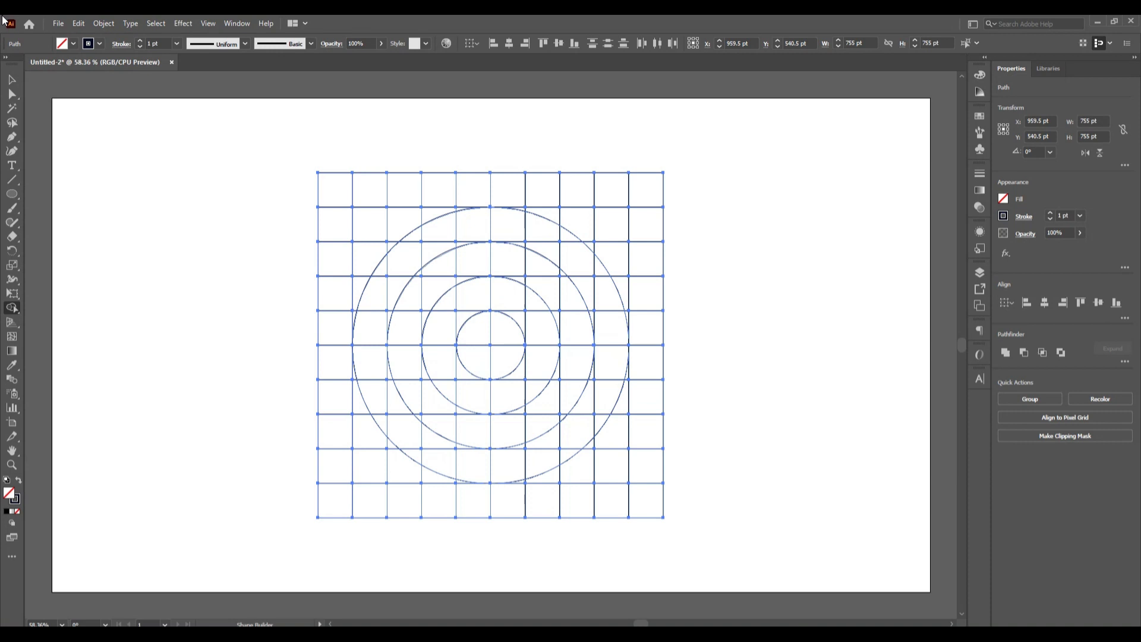
pyautogui.click(62, 43)
pyautogui.click(20, 63)
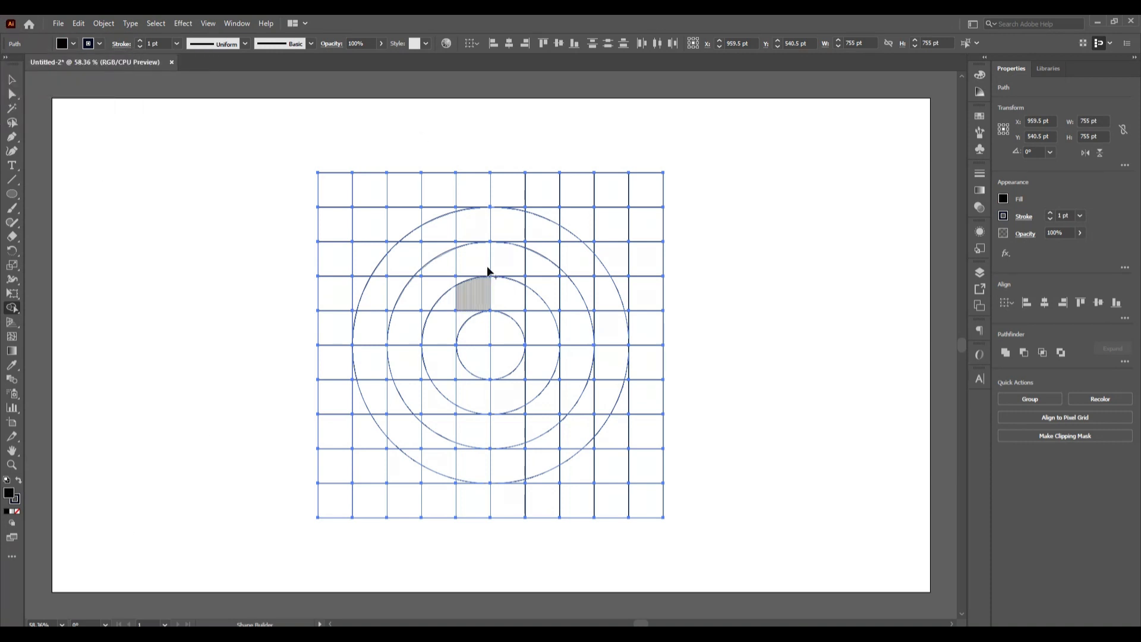
# - Merge the grid's second column with the lower-left part of the outermost ring into one black shape using Shape Builder
pyautogui.moveTo(376, 405)
pyautogui.mouseDown()
pyautogui.moveTo(376, 186)
pyautogui.moveTo(368, 351)
pyautogui.moveTo(357, 318)
pyautogui.moveTo(362, 381)
pyautogui.mouseUp()
pyautogui.scroll(1, 368, 349)
pyautogui.hotkey('ctrl', 'z')
pyautogui.scroll(3, 358, 349)
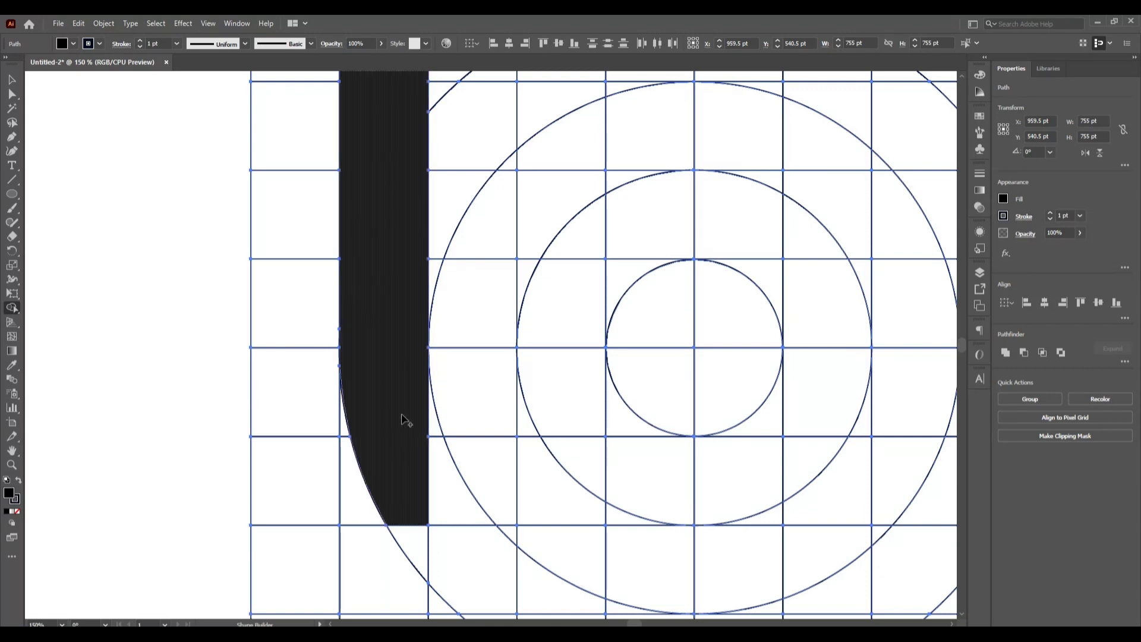
pyautogui.moveTo(448, 502)
pyautogui.mouseDown()
pyautogui.moveTo(470, 569)
pyautogui.moveTo(421, 530)
pyautogui.mouseUp()
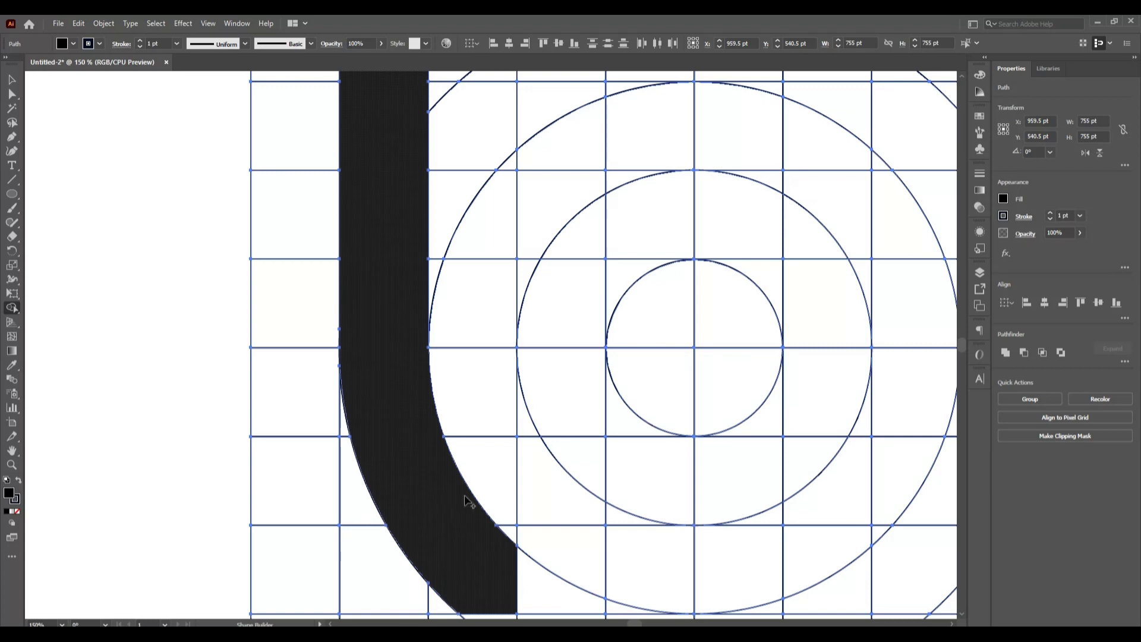
pyautogui.scroll(-1, 491, 493)
pyautogui.scroll(-1, 491, 493)
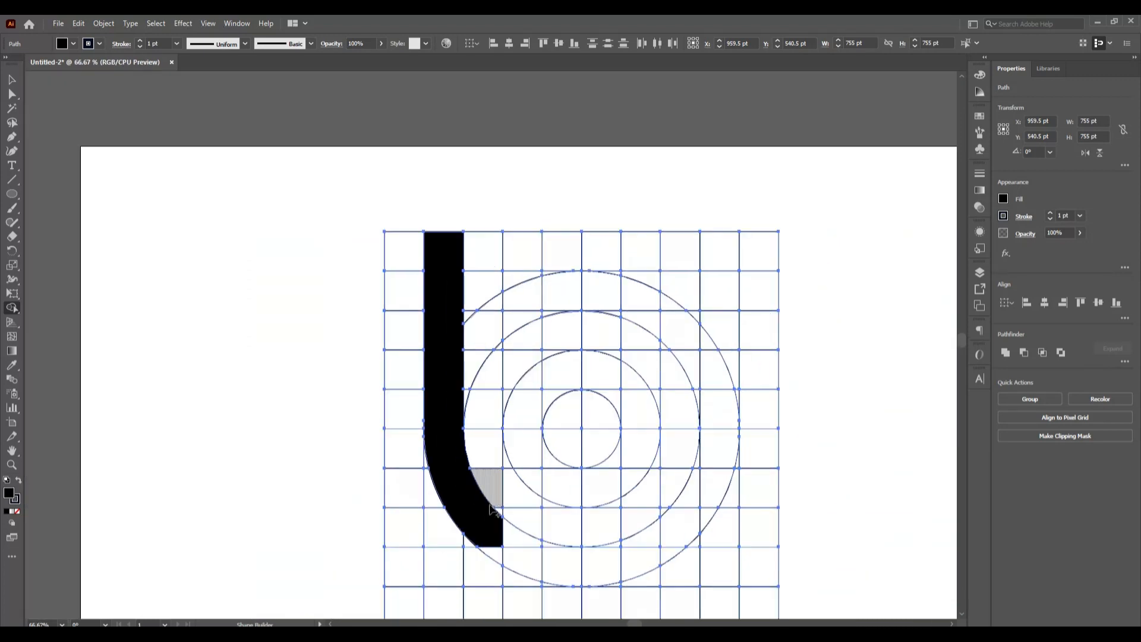
# - Extend the black shape along the outermost ring's bottom and up the ninth grid column to form a U
pyautogui.moveTo(499, 542)
pyautogui.mouseDown()
pyautogui.moveTo(542, 578)
pyautogui.moveTo(505, 543)
pyautogui.moveTo(499, 552)
pyautogui.mouseUp()
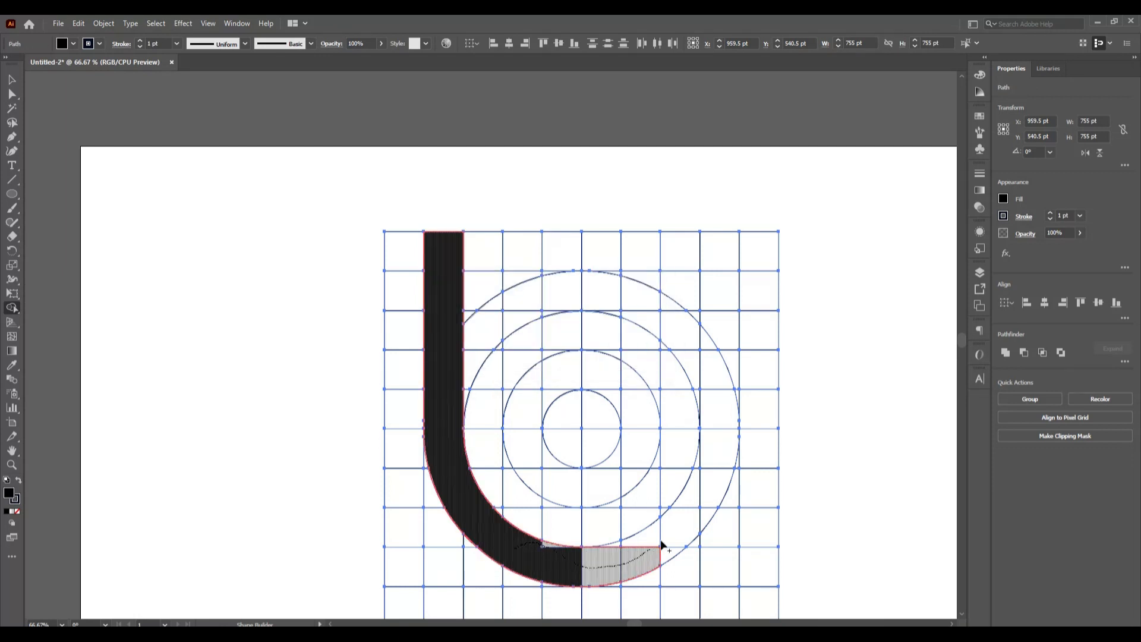
pyautogui.moveTo(661, 542)
pyautogui.mouseDown()
pyautogui.moveTo(701, 507)
pyautogui.moveTo(712, 463)
pyautogui.moveTo(716, 249)
pyautogui.mouseUp()
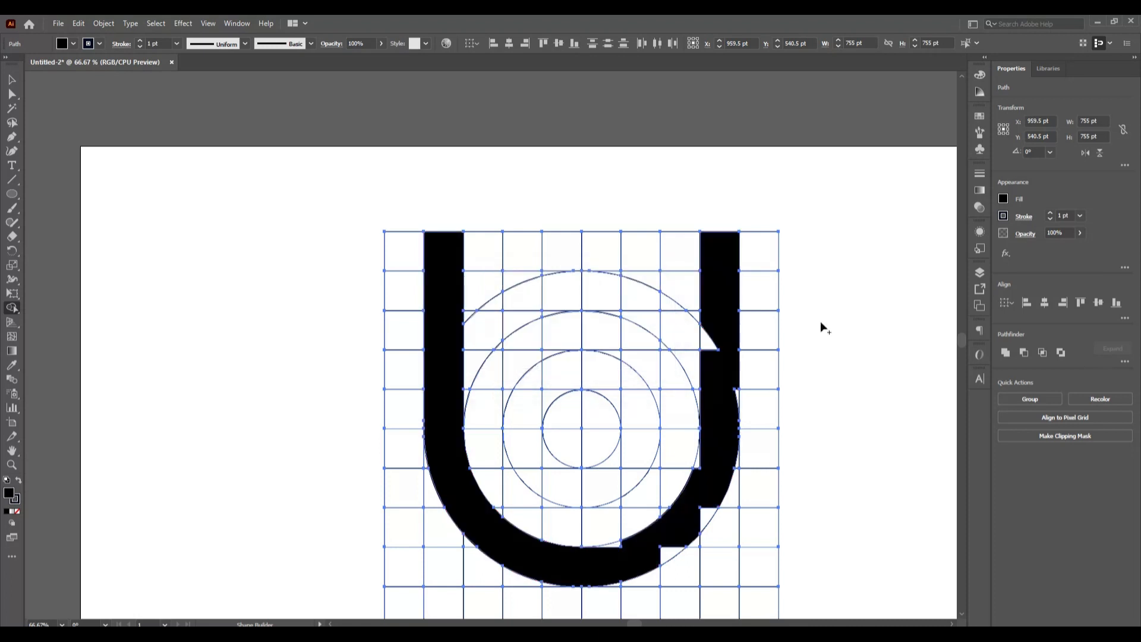
pyautogui.click(715, 361)
pyautogui.scroll(-2, 734, 383)
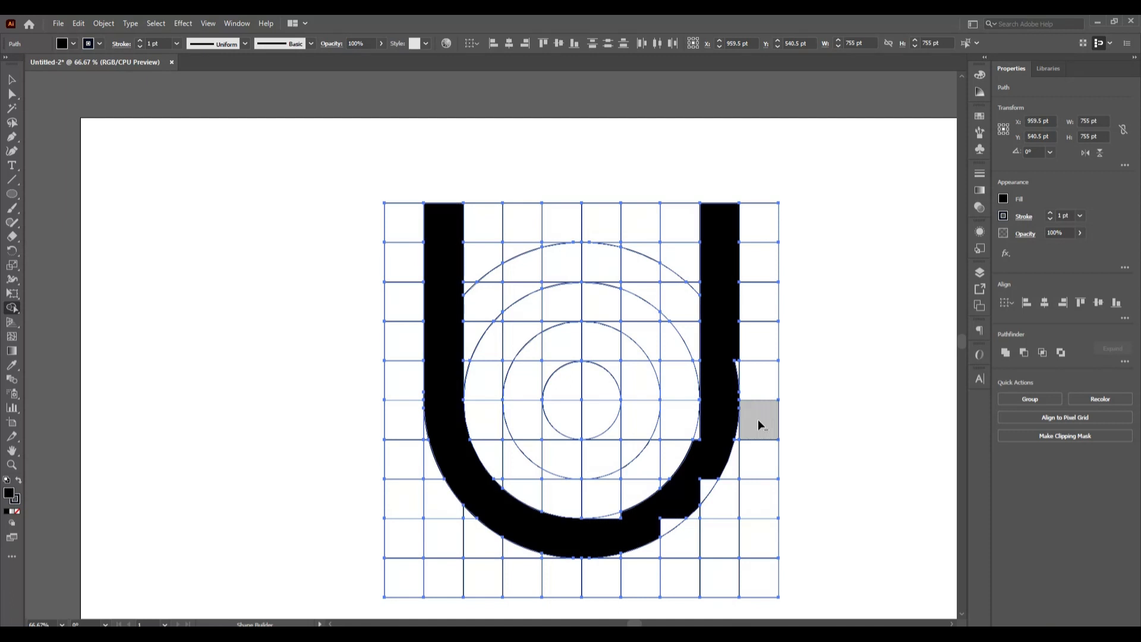
# - Merge the remaining gaps along the inner and outer edges of the U's lower-right curve into the black shape using Shape Builder
pyautogui.scroll(3, 764, 423)
pyautogui.moveTo(663, 324); pyautogui.dragTo(692, 258)
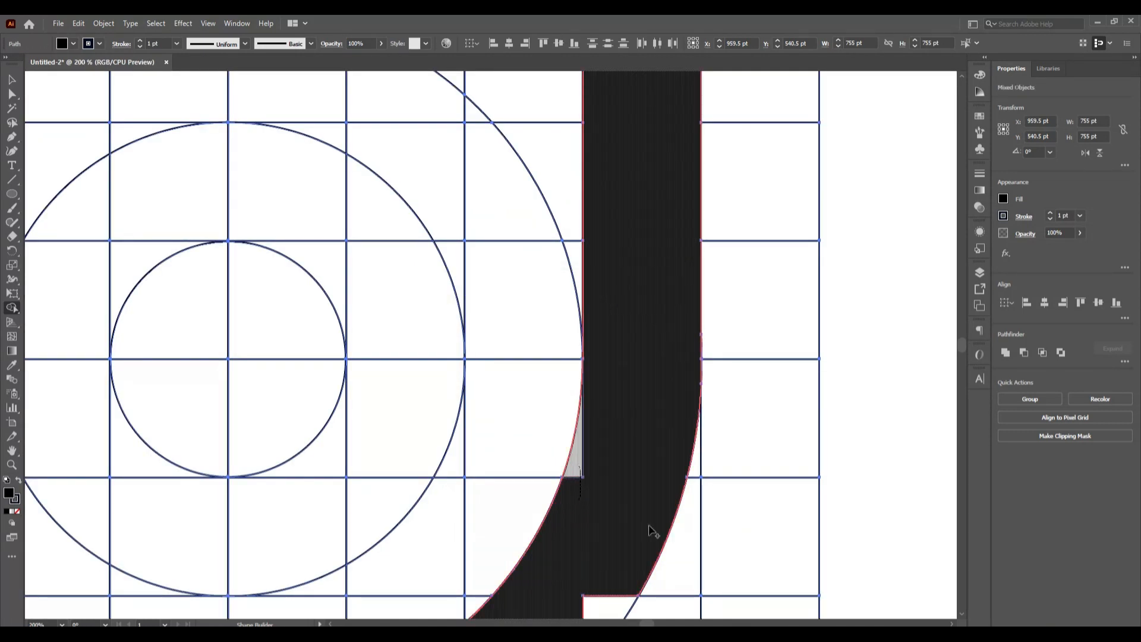
pyautogui.scroll(-4, 651, 528)
pyautogui.click(585, 523)
pyautogui.scroll(-3, 565, 539)
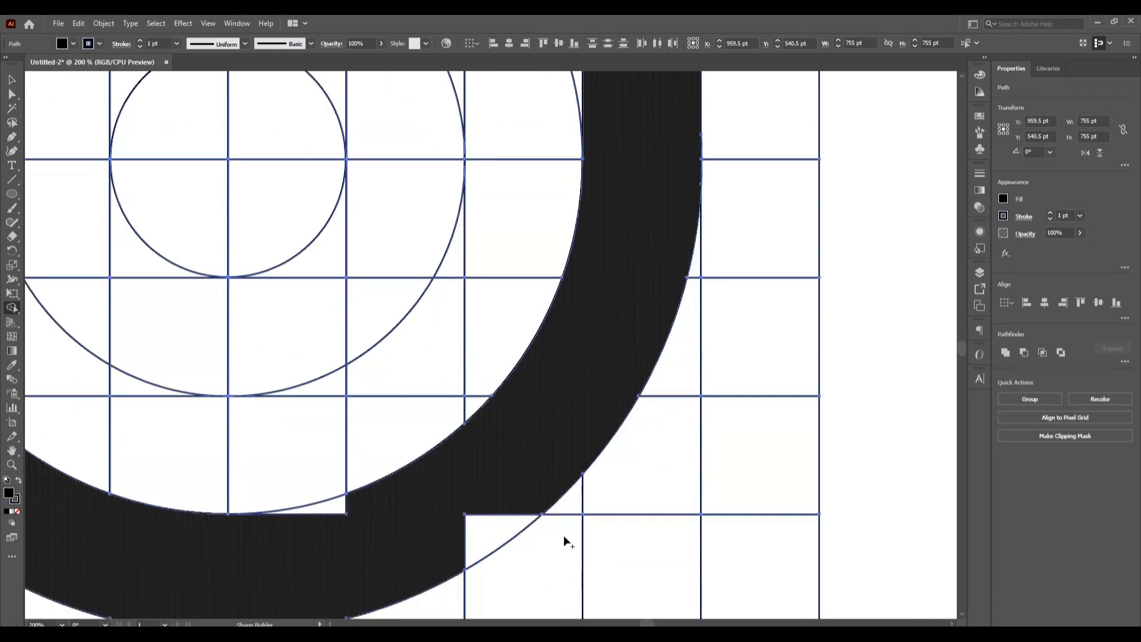
pyautogui.click(480, 533)
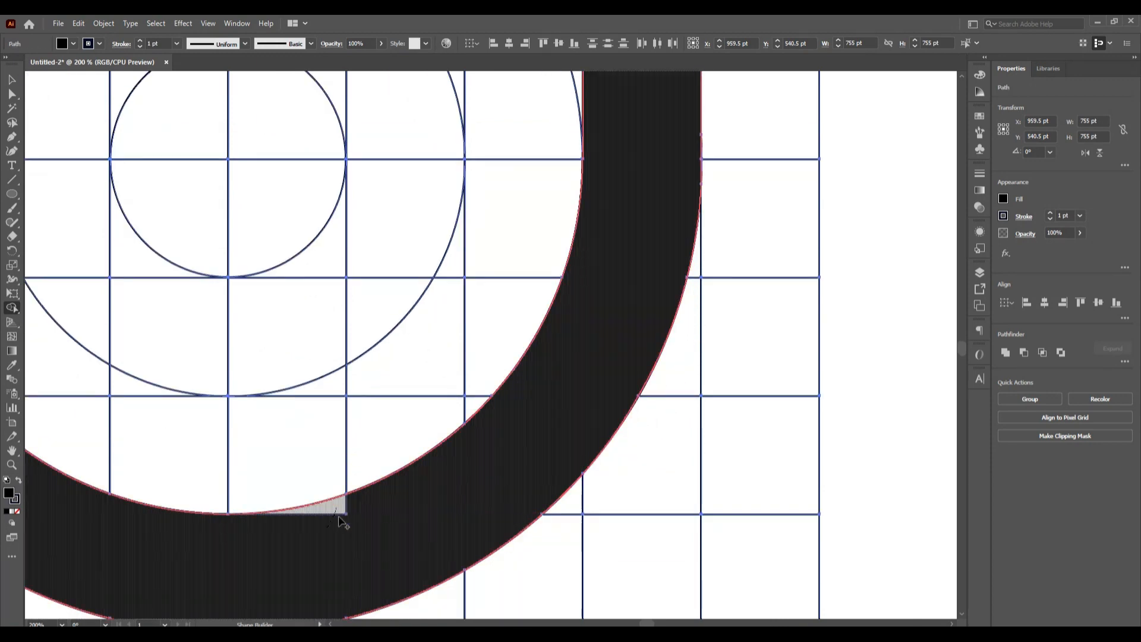
pyautogui.click(339, 510)
pyautogui.scroll(-1, 585, 510)
pyautogui.scroll(-1, 584, 508)
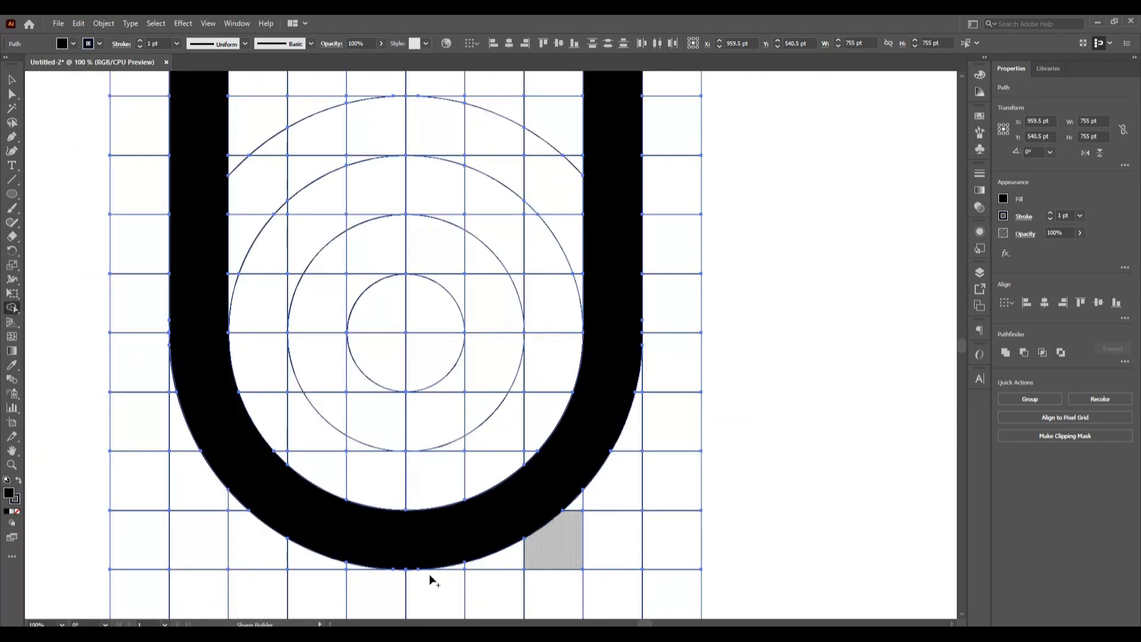
# - Merge the thin sliver between the gridline and the circle's edge at the U's bottom centre into the black shape
pyautogui.scroll(4, 397, 590)
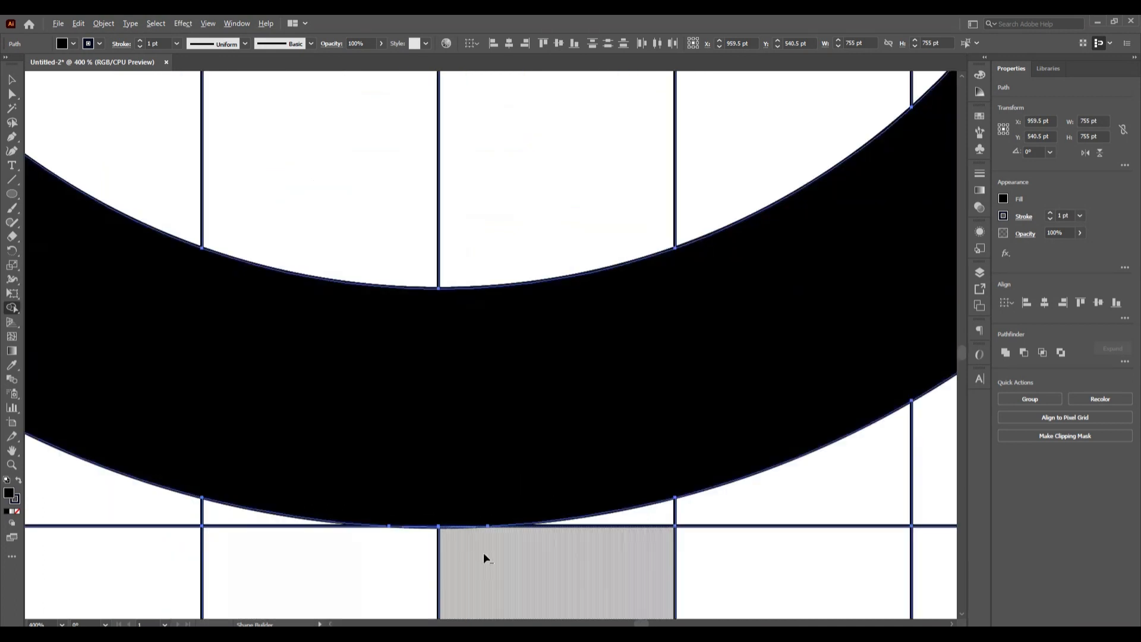
pyautogui.scroll(3, 434, 540)
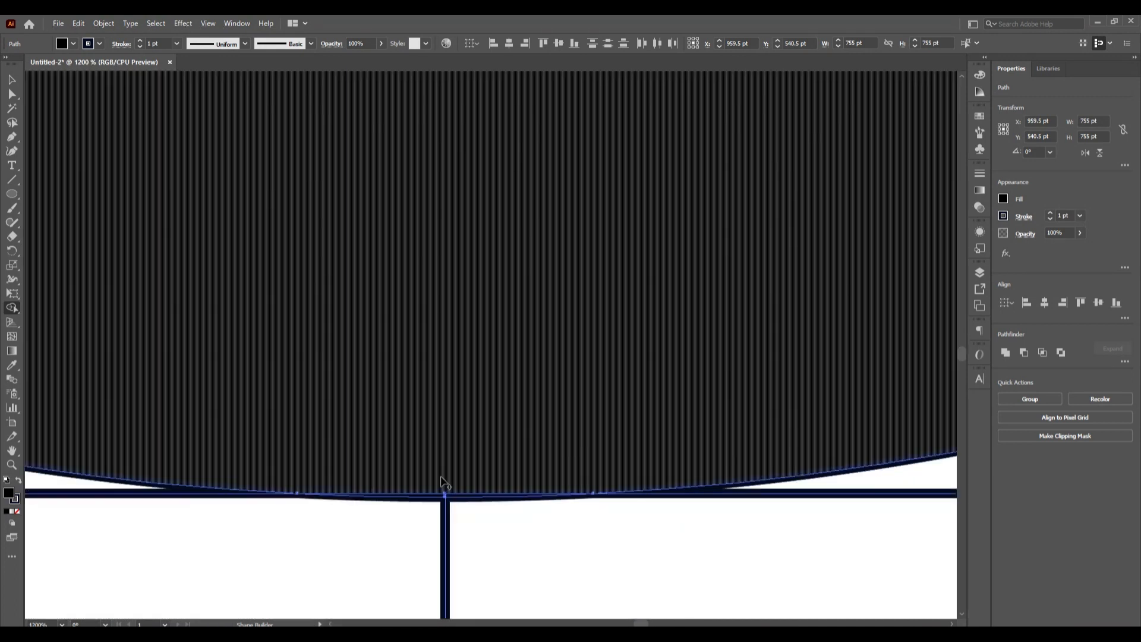
pyautogui.moveTo(444, 493); pyautogui.dragTo(490, 498)
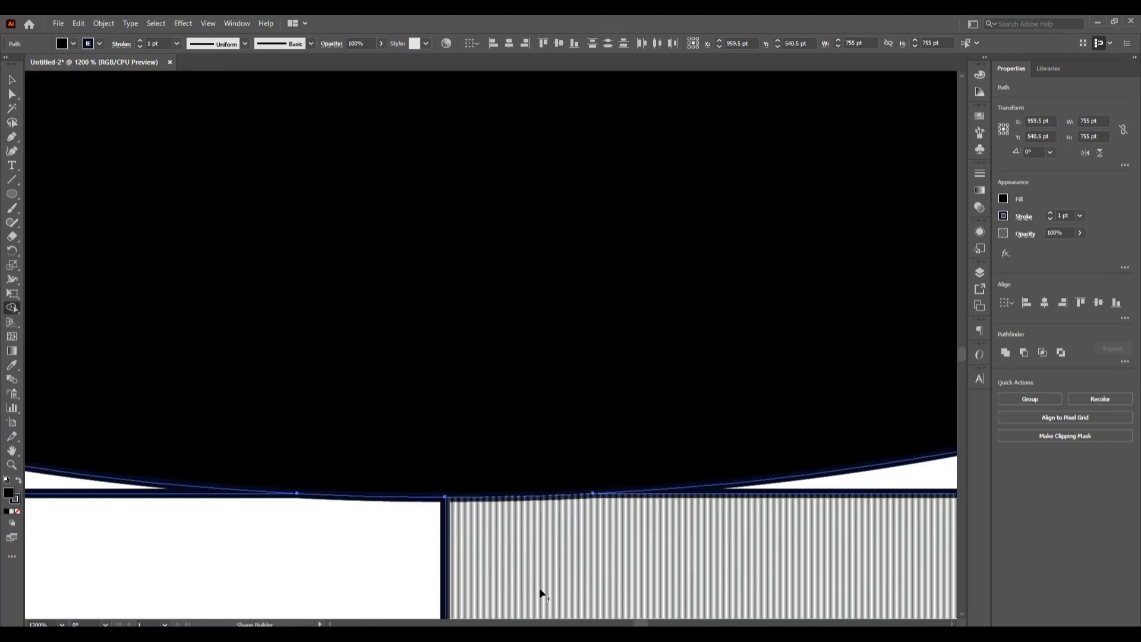
pyautogui.scroll(-6, 600, 576)
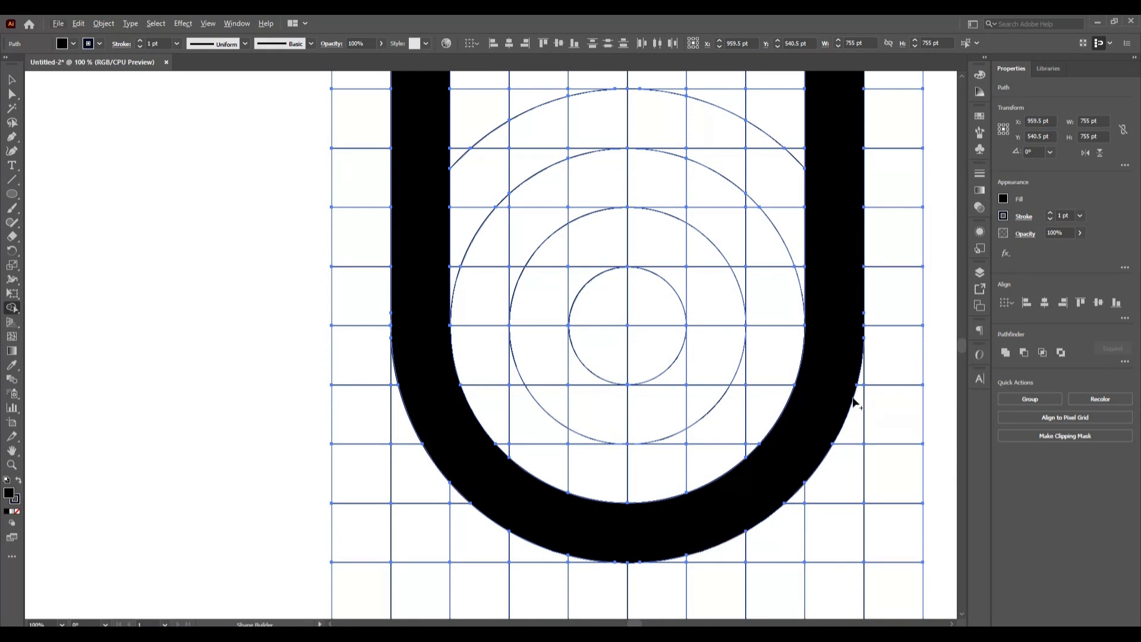
pyautogui.scroll(-1, 854, 404)
pyautogui.hscroll(7, 760, 453)
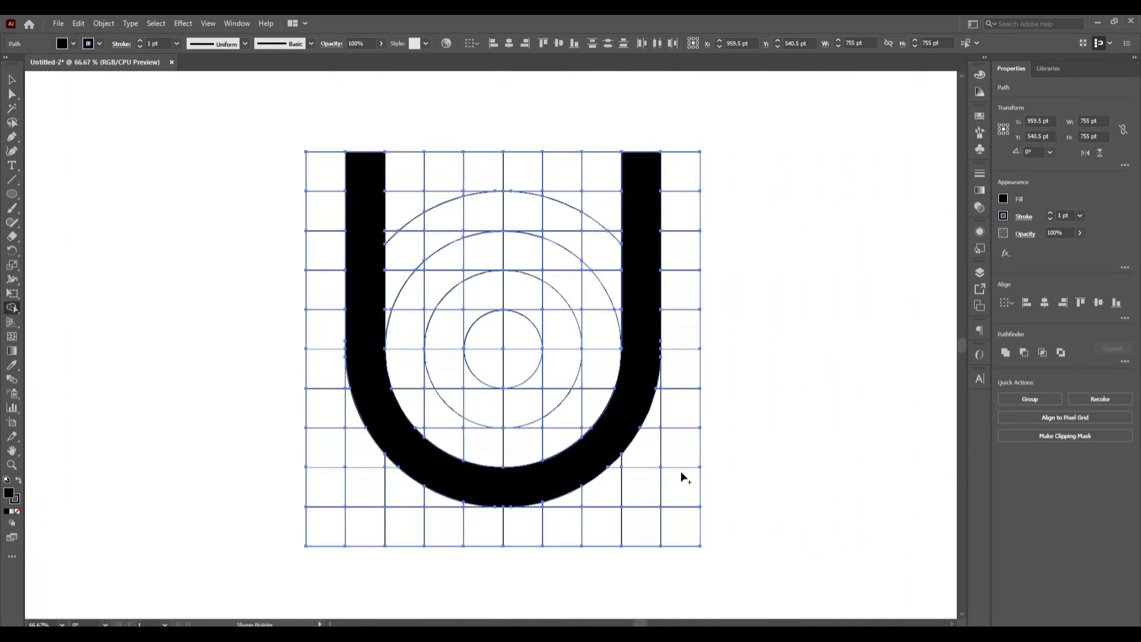
pyautogui.moveTo(449, 411); pyautogui.dragTo(446, 183)
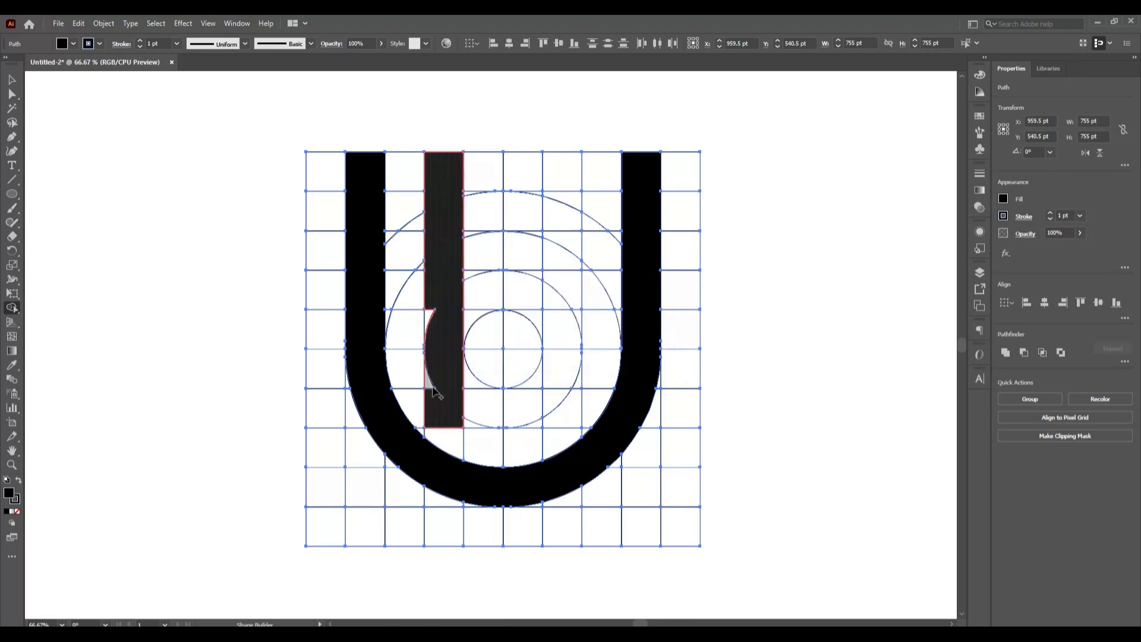
pyautogui.moveTo(432, 330); pyautogui.dragTo(431, 314)
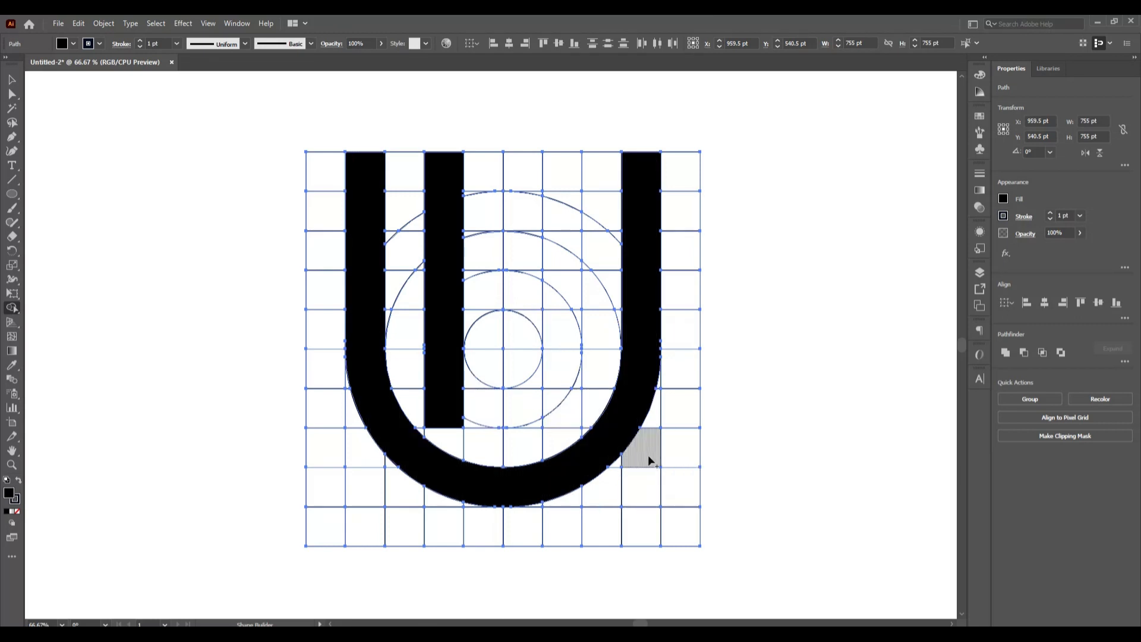
pyautogui.press('ctrl')
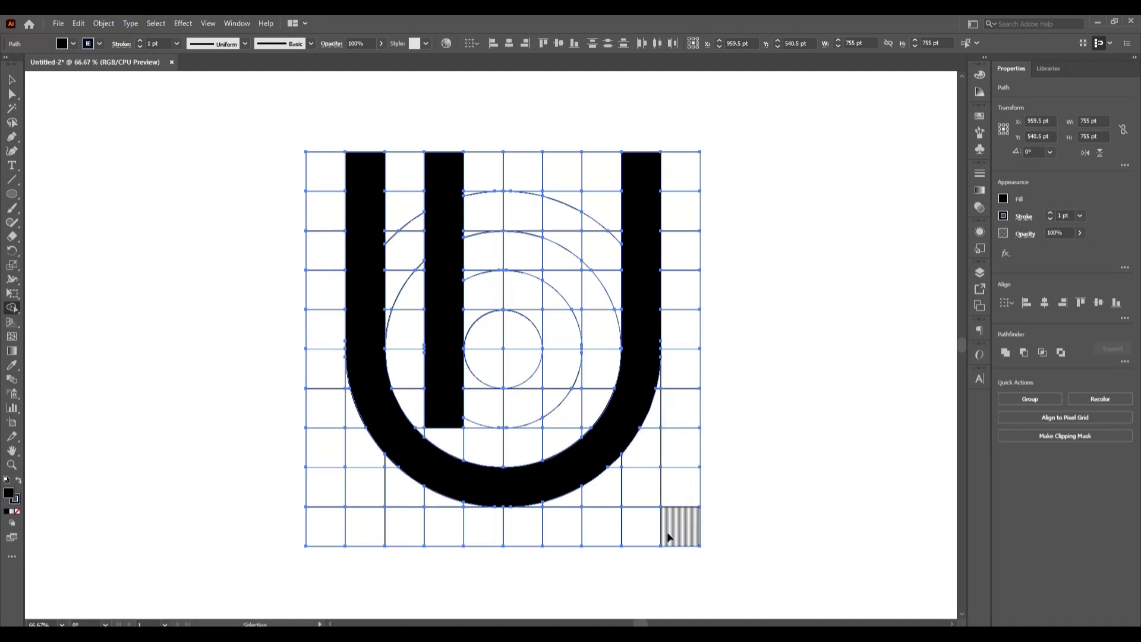
pyautogui.hotkey('ctrl', 'z')
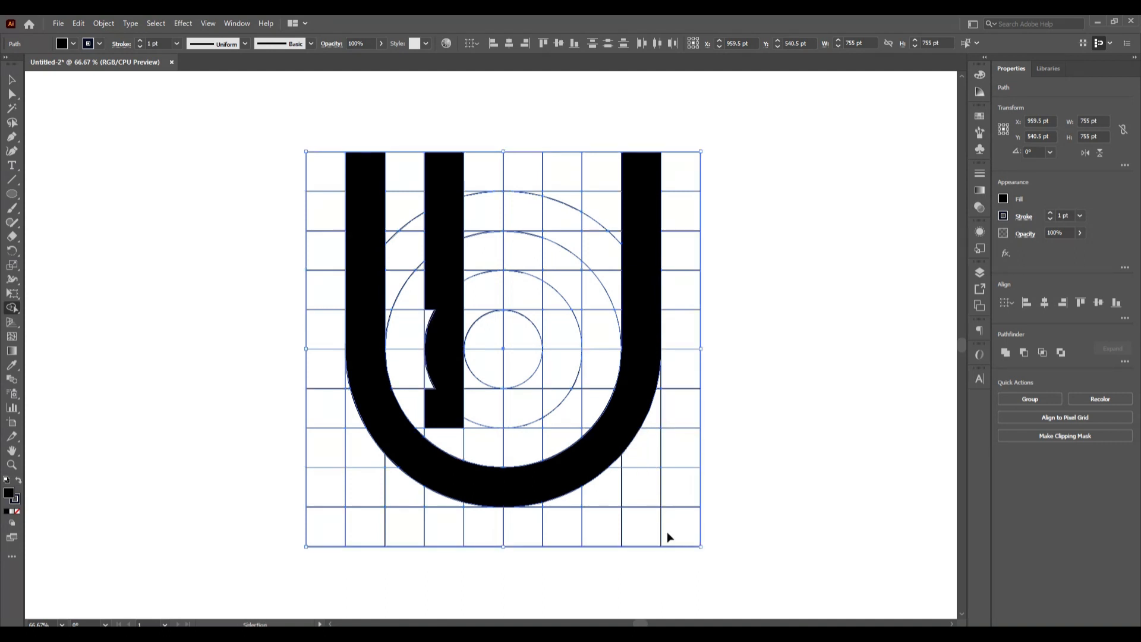
pyautogui.hotkey('ctrl', 'z')
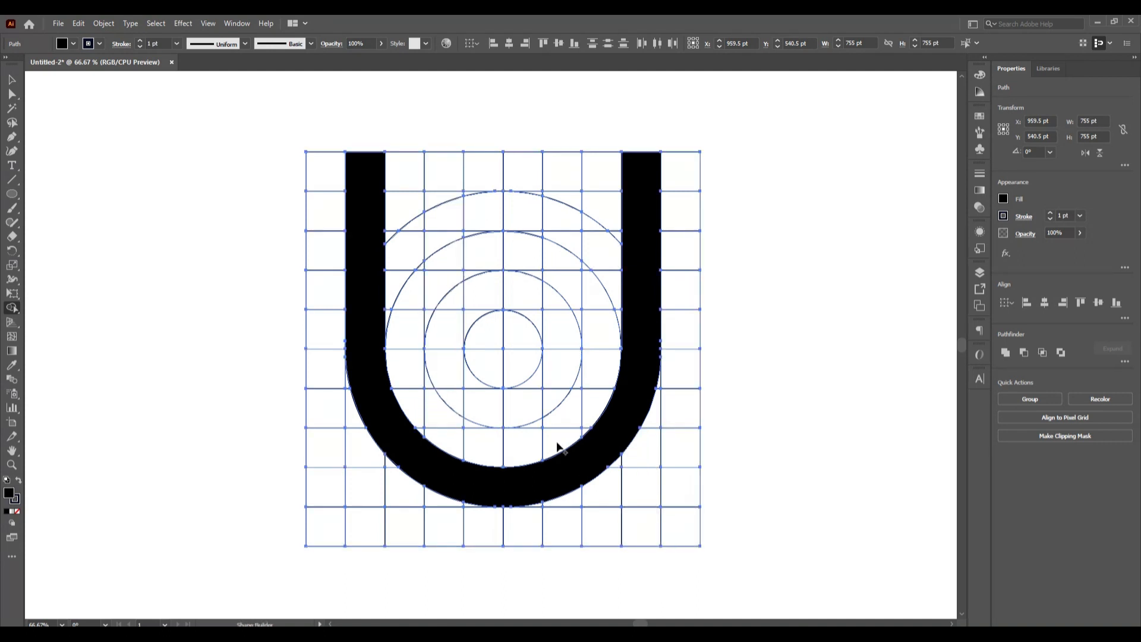
# - Merge the seventh and fourth grid columns into black vertical bars whose lower ends follow the four-cell circle's curve
pyautogui.moveTo(558, 391); pyautogui.dragTo(579, 138)
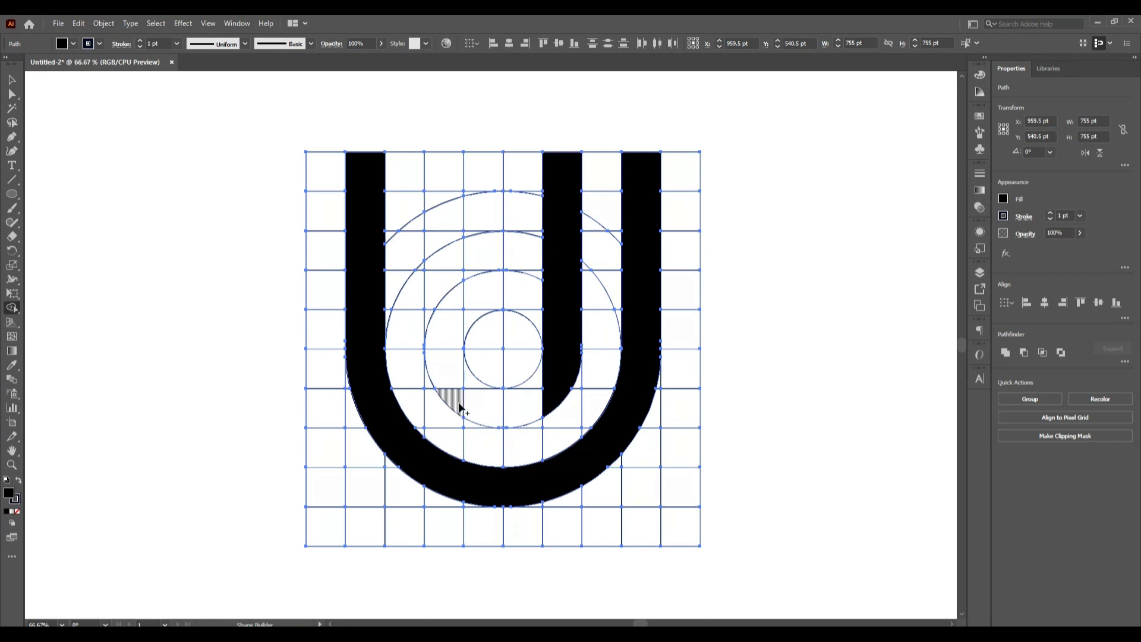
pyautogui.moveTo(459, 401); pyautogui.dragTo(445, 172)
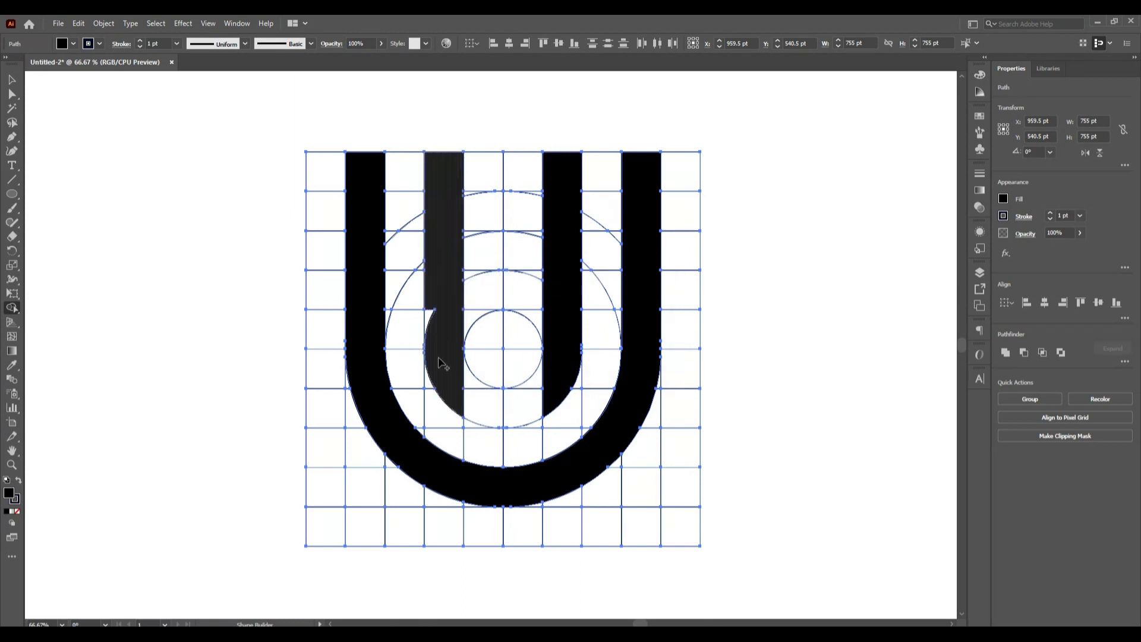
pyautogui.moveTo(432, 329); pyautogui.dragTo(429, 315)
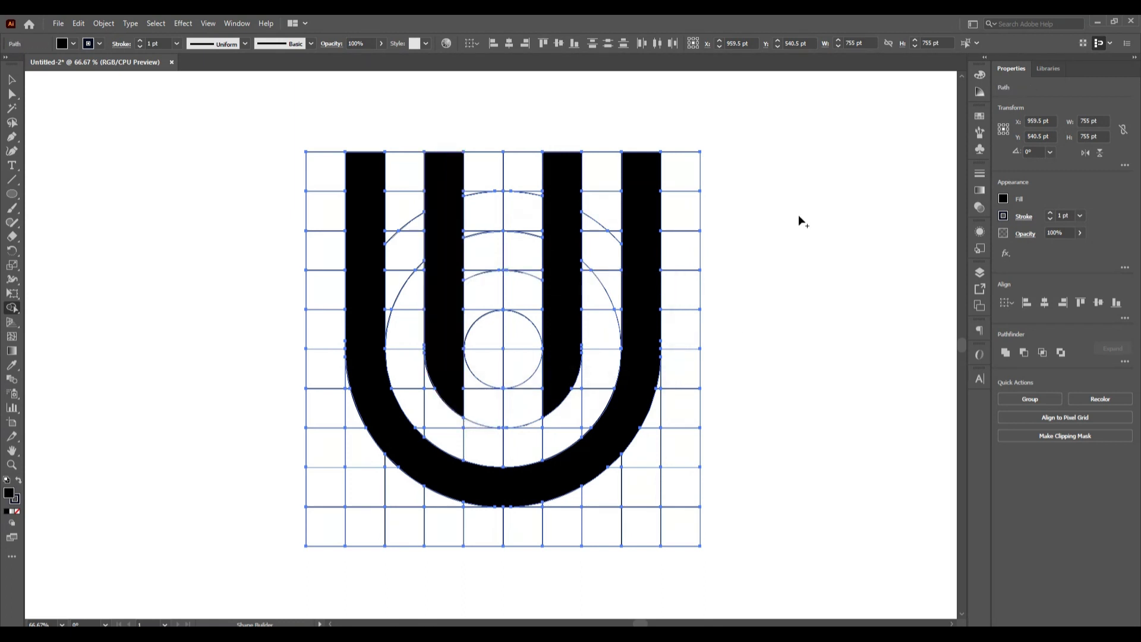
pyautogui.scroll(2, 627, 412)
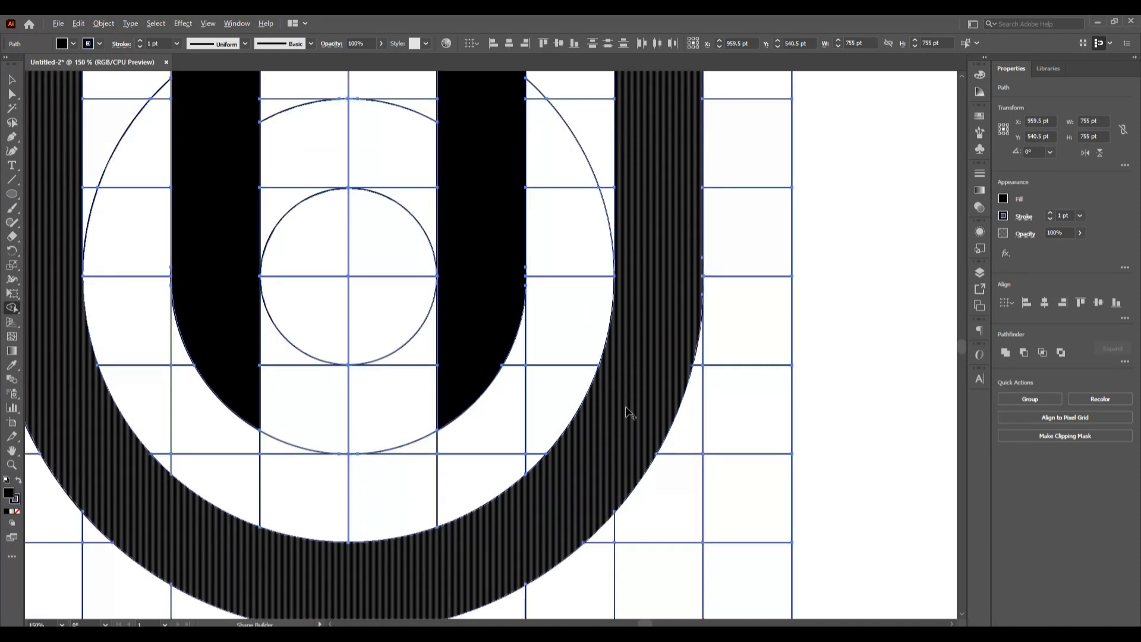
pyautogui.scroll(2, 521, 307)
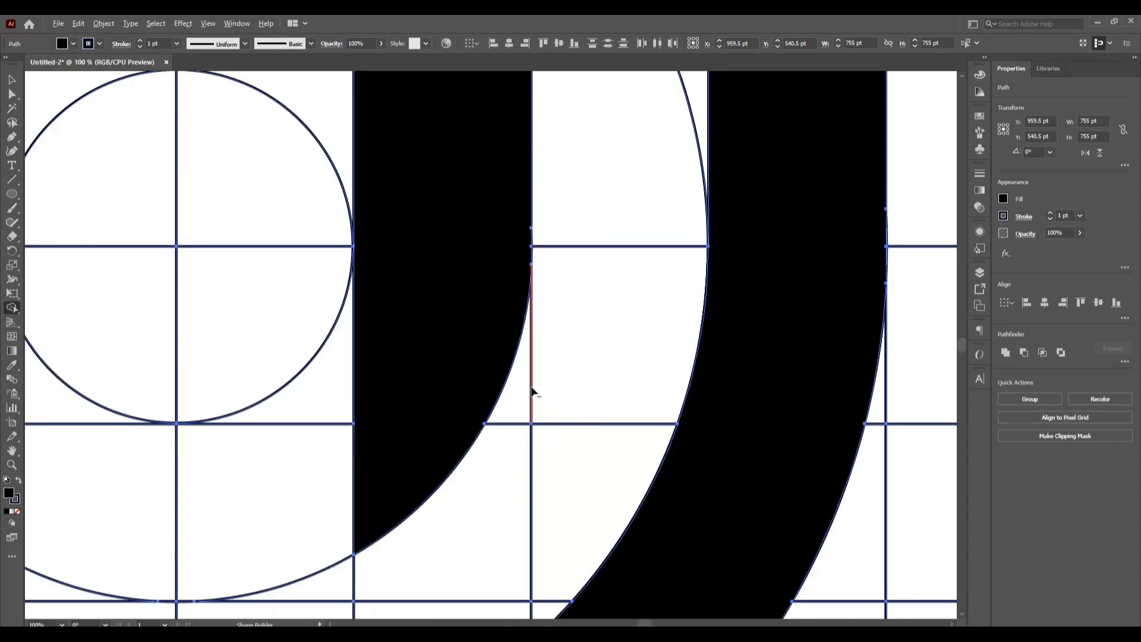
pyautogui.scroll(-5, 532, 390)
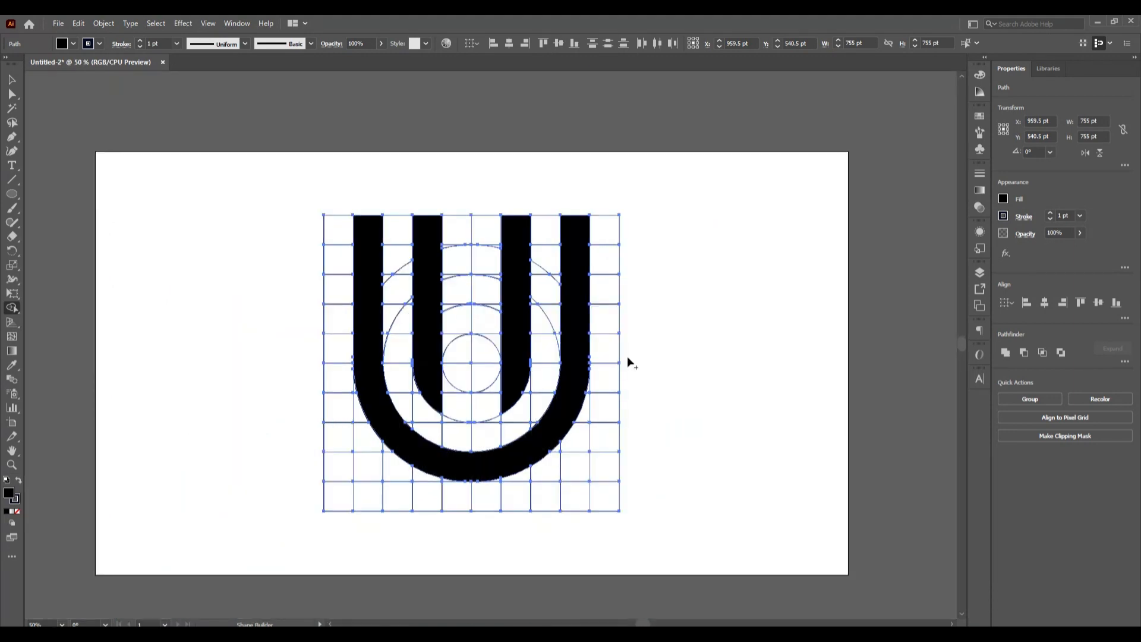
pyautogui.scroll(1, 433, 481)
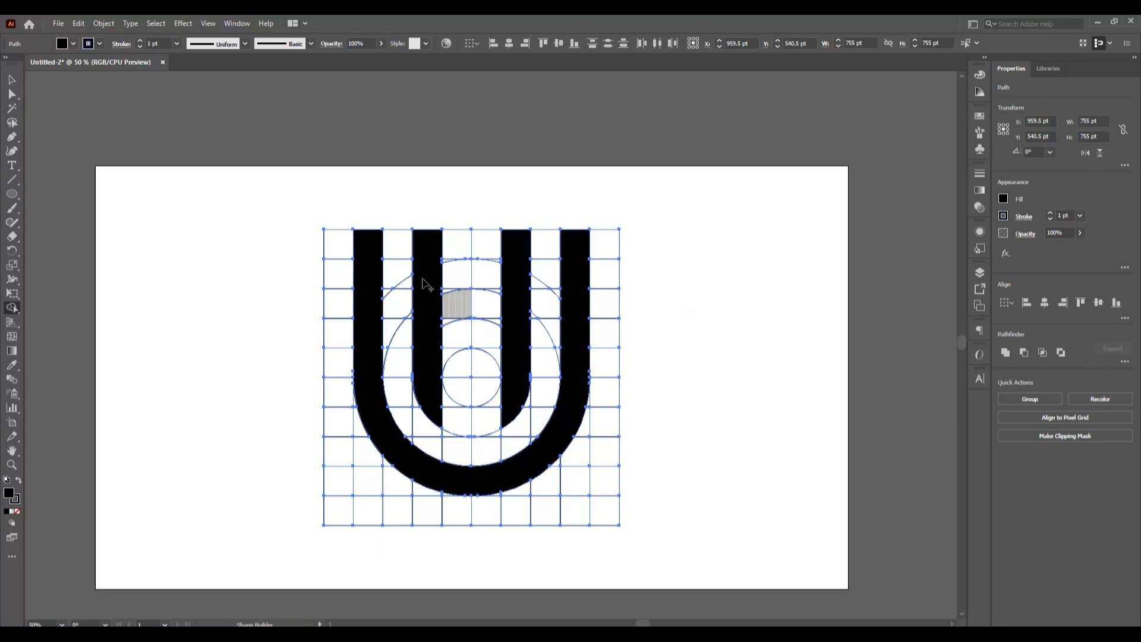
# - Join the two inner bars with a straight crossbar in the fourth grid row, including its upper corner gaps, to form an H
pyautogui.moveTo(436, 337); pyautogui.dragTo(511, 336)
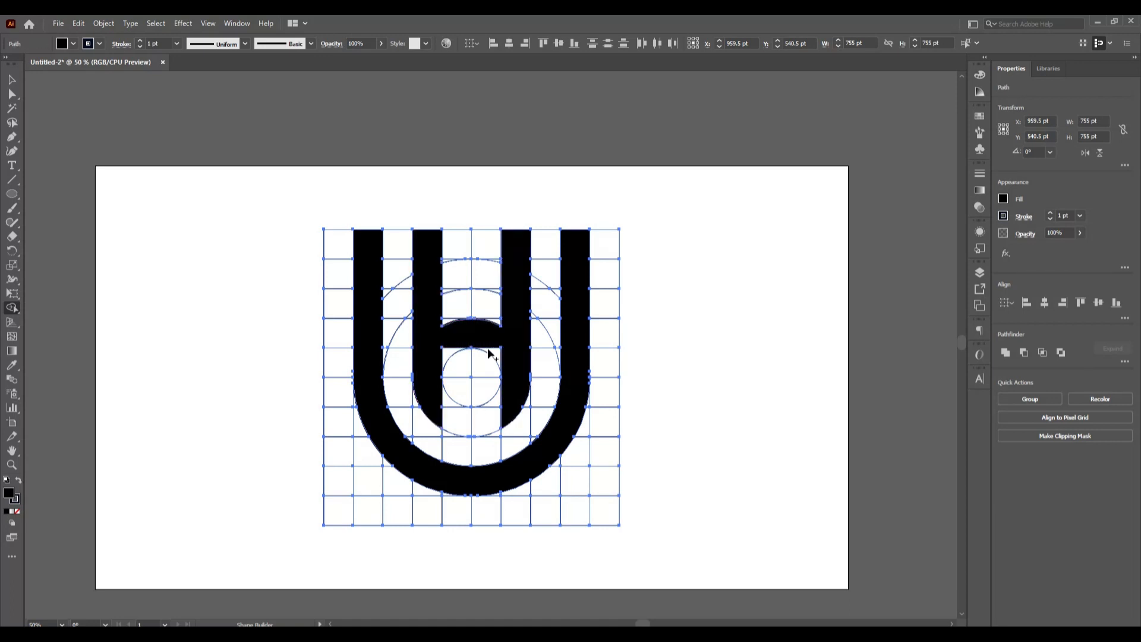
pyautogui.scroll(2, 487, 347)
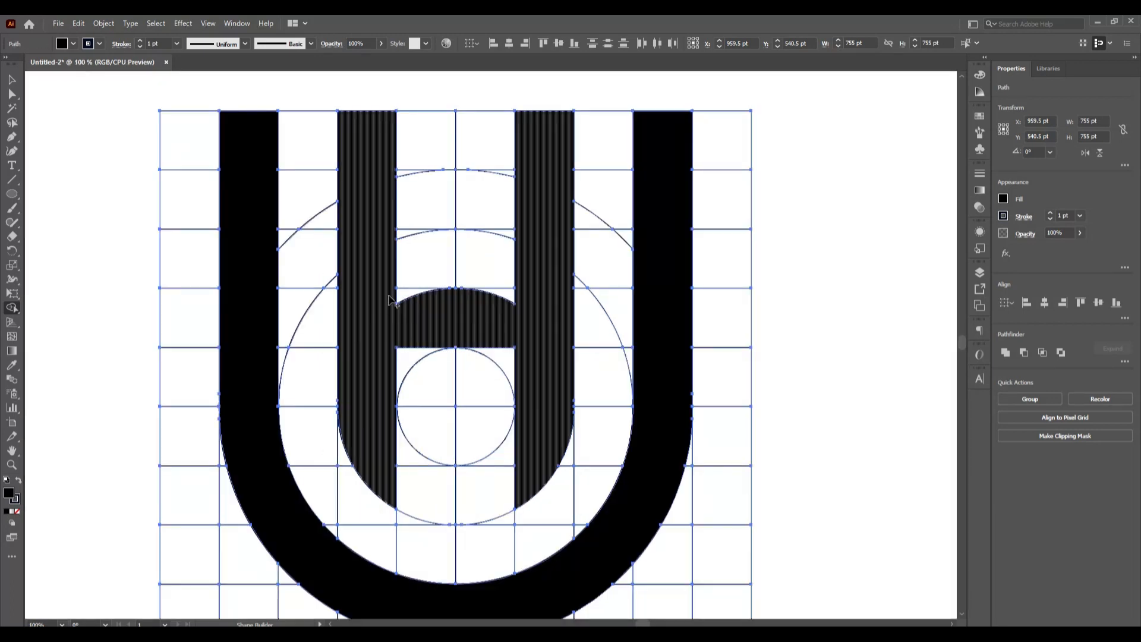
pyautogui.moveTo(401, 293); pyautogui.dragTo(409, 317)
pyautogui.moveTo(508, 292); pyautogui.dragTo(514, 309)
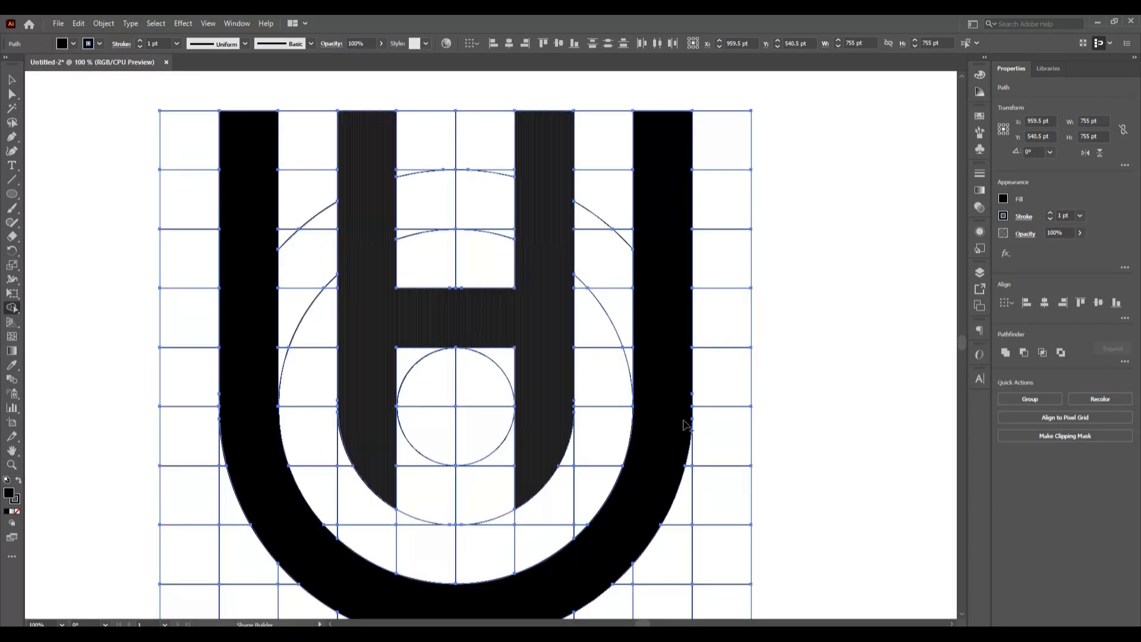
pyautogui.scroll(4, 346, 429)
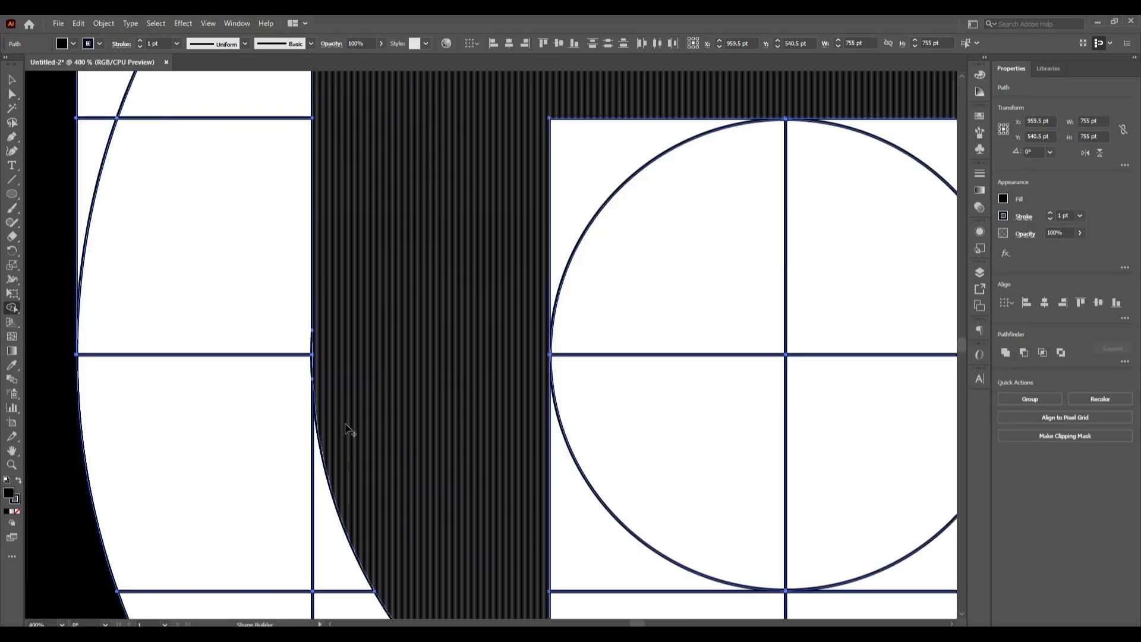
pyautogui.scroll(-3, 573, 390)
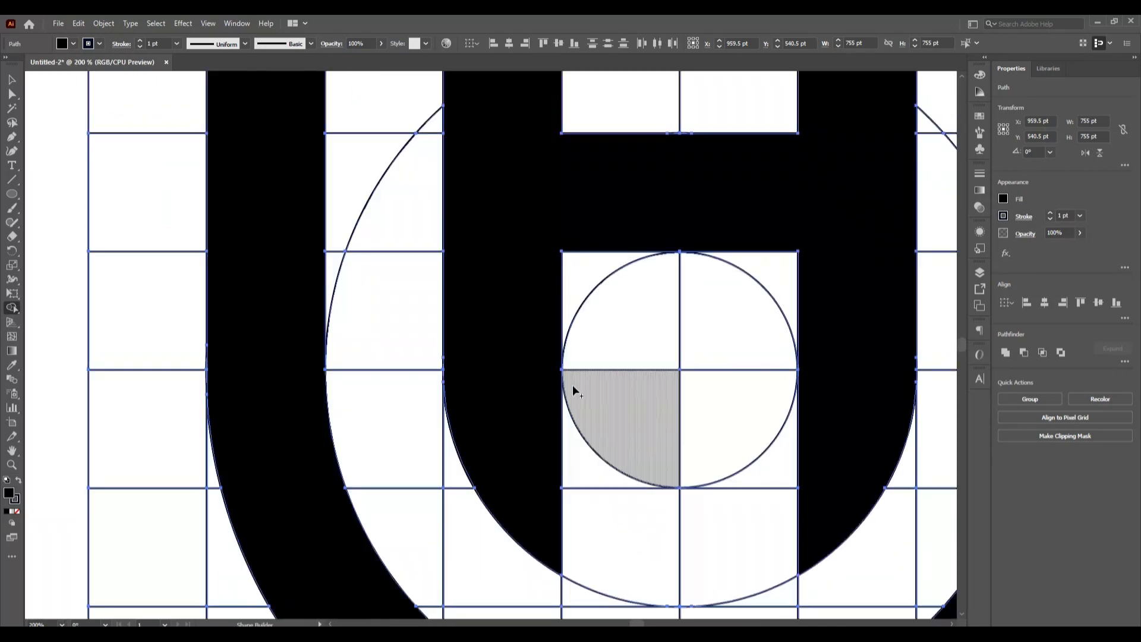
pyautogui.scroll(-1, 618, 388)
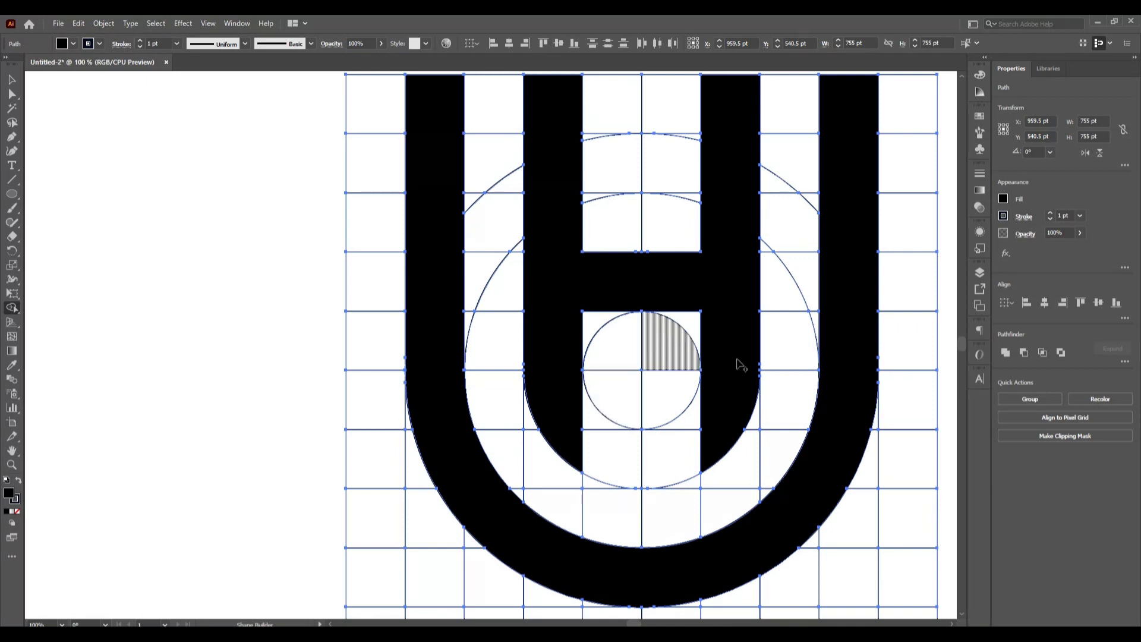
pyautogui.scroll(2, 798, 403)
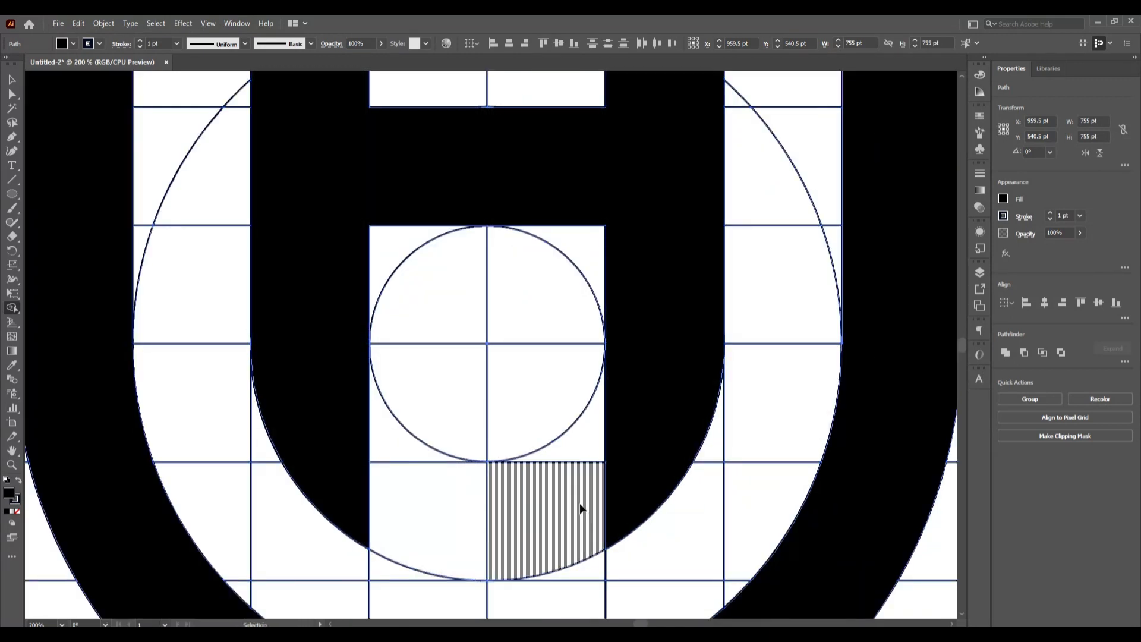
pyautogui.hotkey('ctrl', '0')
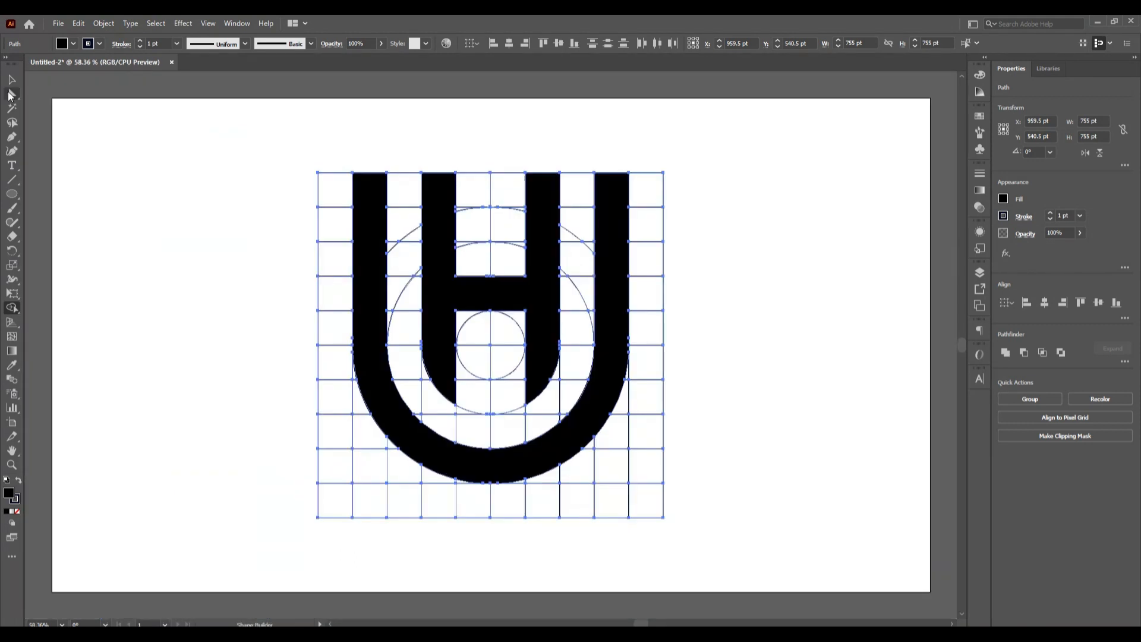
# - Select the black U and H shapes together and move them off the grid to about X 262.5 pt, Y 586 pt
pyautogui.click(12, 81)
pyautogui.click(186, 474)
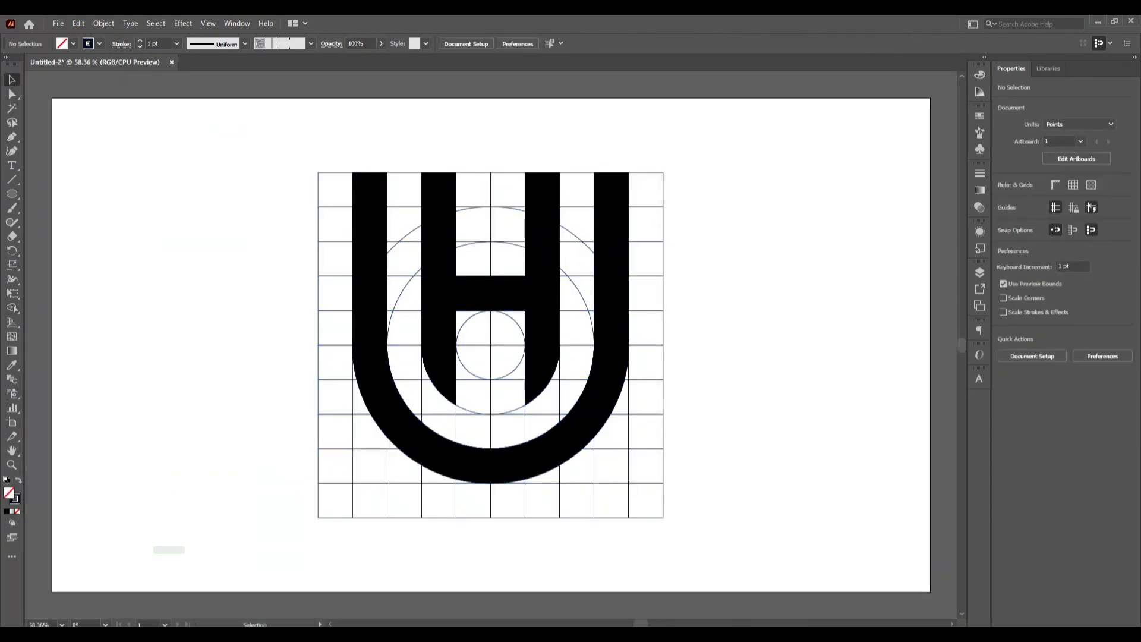
pyautogui.click(457, 458)
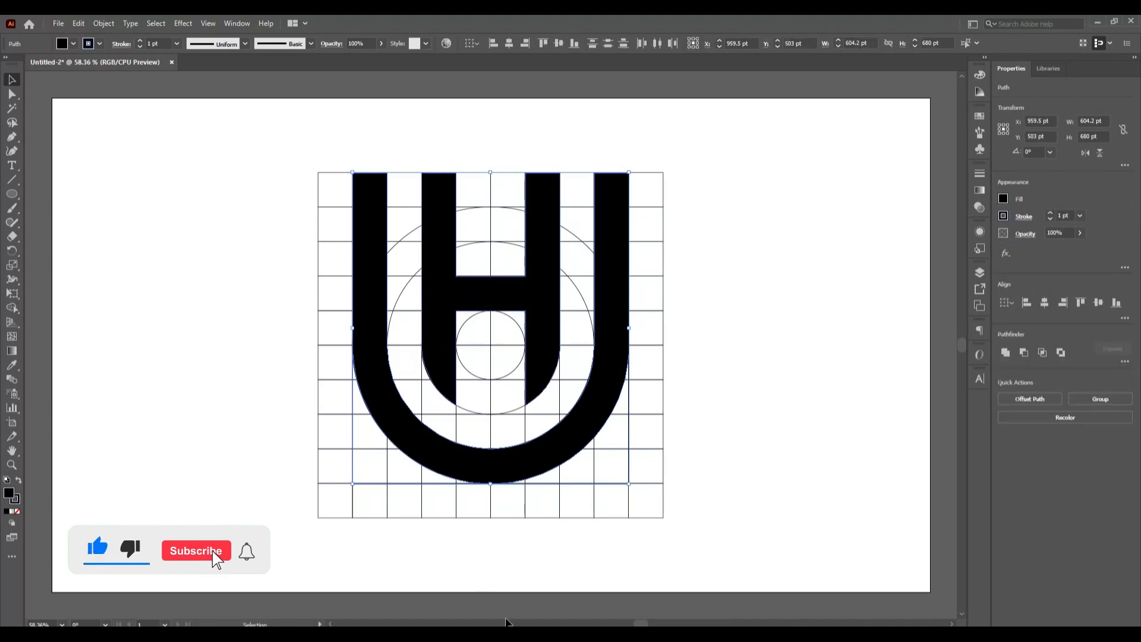
pyautogui.moveTo(448, 297); pyautogui.dragTo(128, 333)
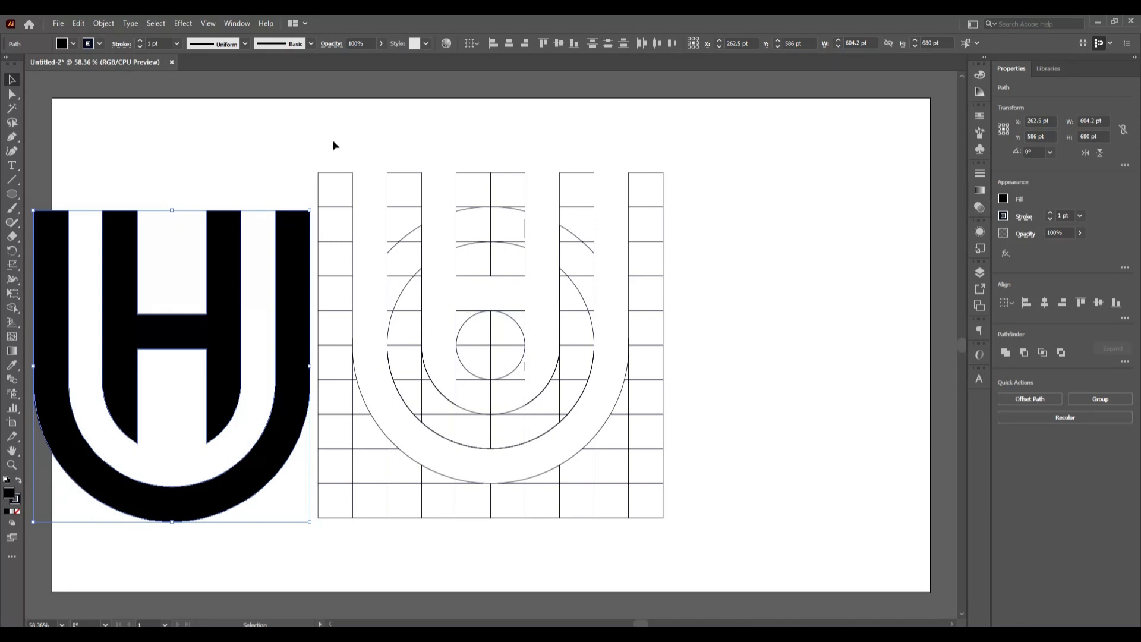
# - Delete the leftover grid and circle pieces and move the UH logo to about X 1018.5 pt, Y 568 pt near the artboard's middle
pyautogui.moveTo(461, 275); pyautogui.dragTo(740, 521)
pyautogui.press('Delete')
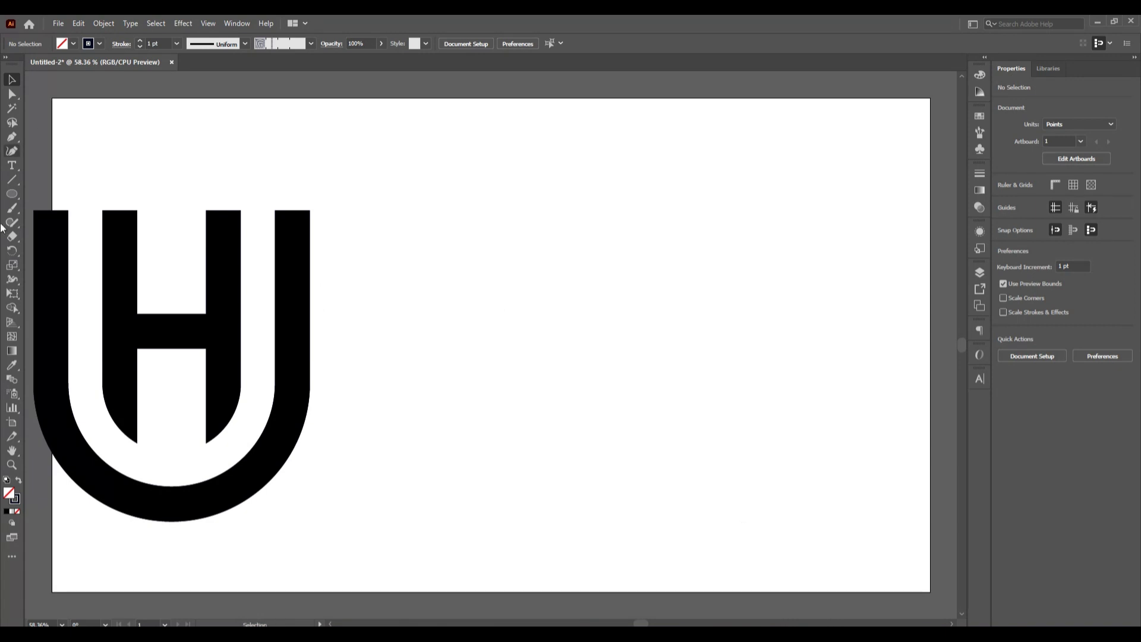
pyautogui.moveTo(97, 165); pyautogui.dragTo(416, 500)
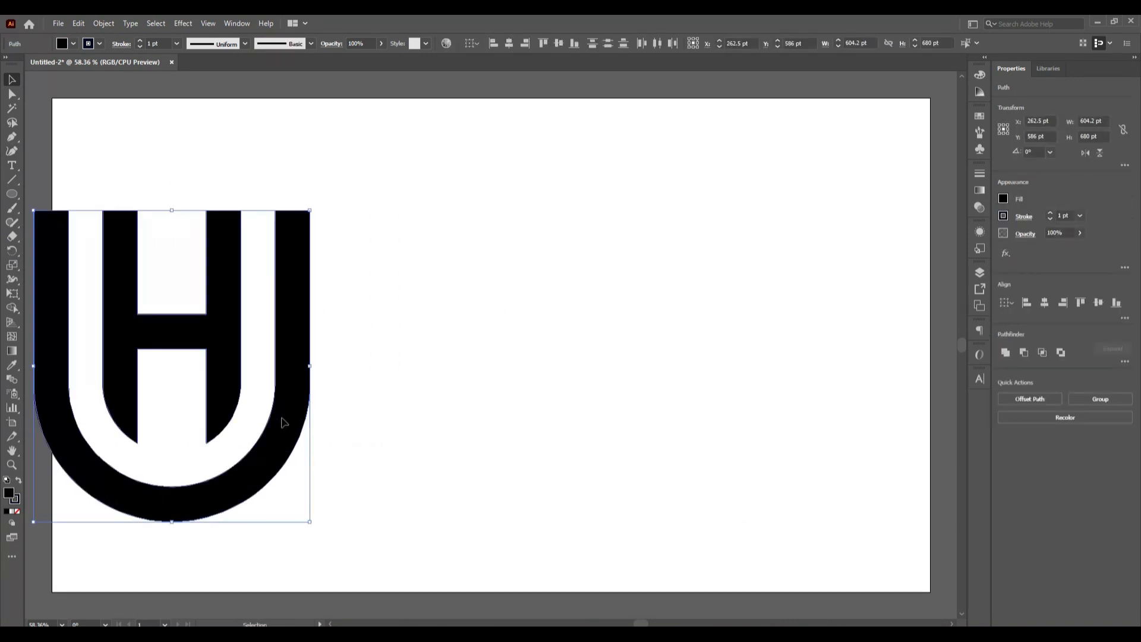
pyautogui.moveTo(283, 422); pyautogui.dragTo(626, 410)
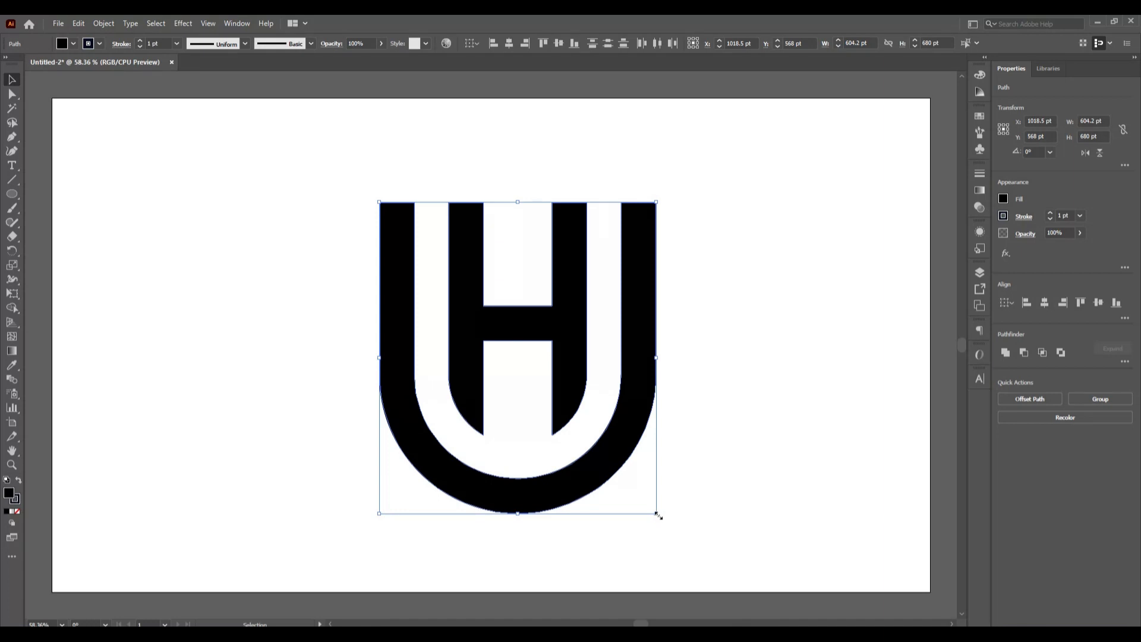
# - Scale the UH logo proportionally to about 525 by 591 pt and place it around X 934.5 pt, Y 526 pt
pyautogui.moveTo(658, 515); pyautogui.dragTo(606, 486)
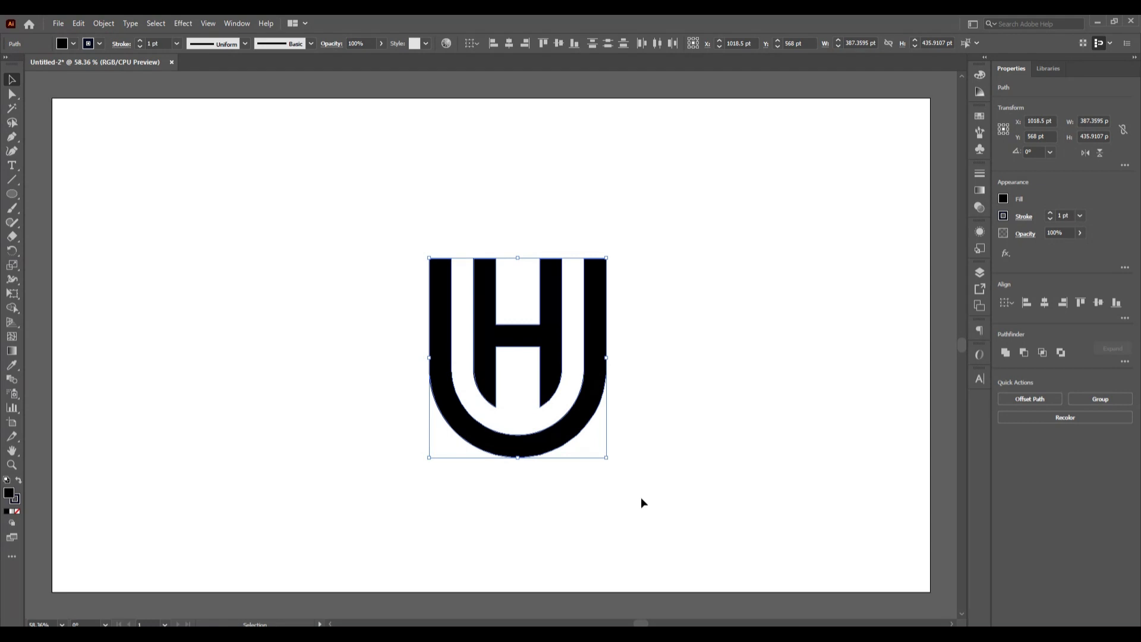
pyautogui.moveTo(608, 460); pyautogui.dragTo(579, 436)
pyautogui.click(612, 463)
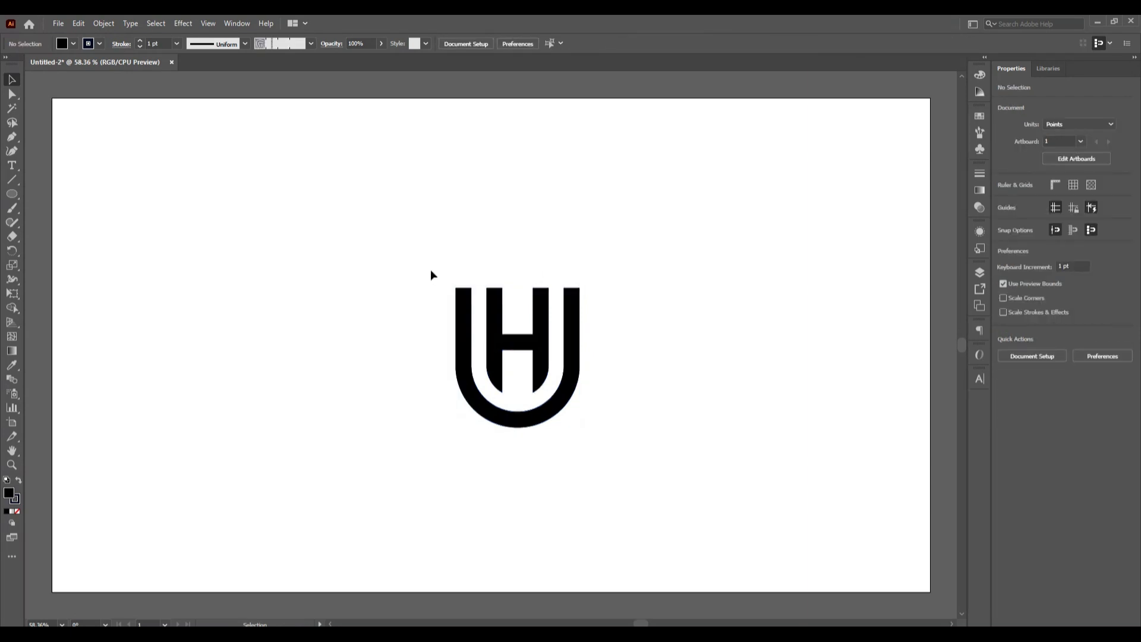
pyautogui.moveTo(430, 271); pyautogui.dragTo(649, 460)
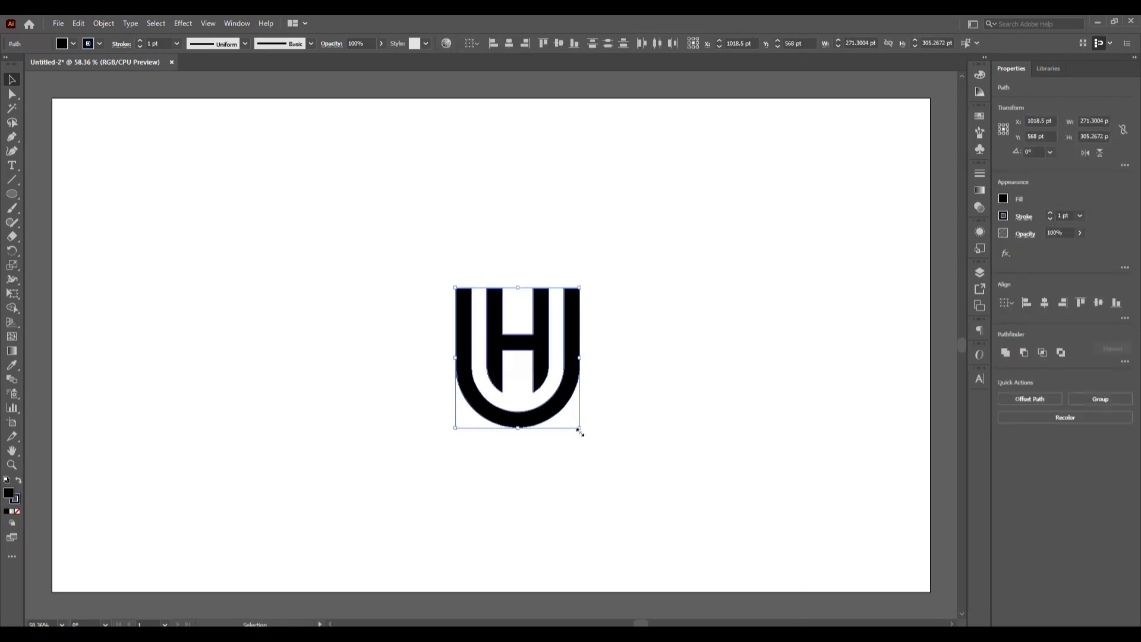
pyautogui.moveTo(579, 431)
pyautogui.mouseDown()
pyautogui.moveTo(649, 497)
pyautogui.moveTo(558, 399)
pyautogui.moveTo(570, 411)
pyautogui.mouseUp()
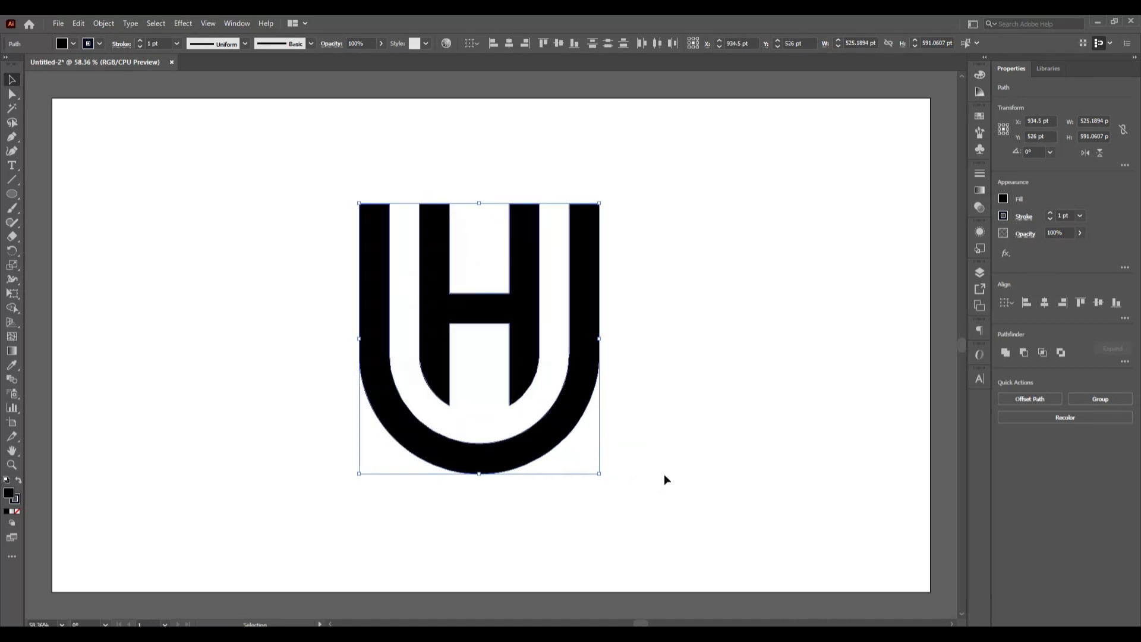
# - Remove the stroke from all the selected UH logo shapes and group them into one object
pyautogui.press('a')
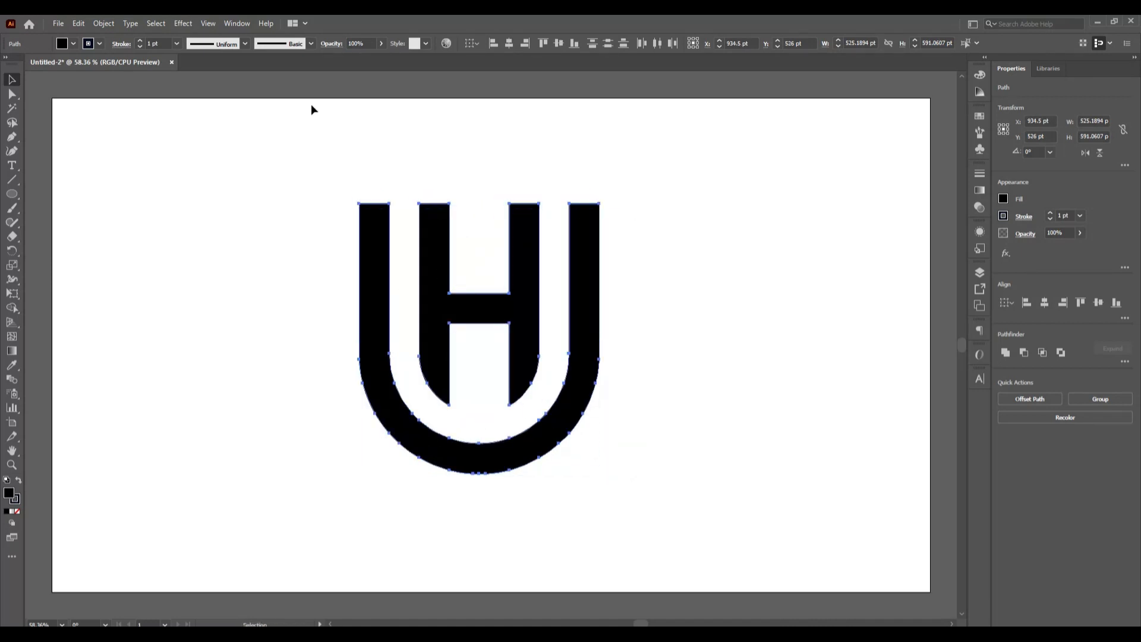
pyautogui.press('v')
pyautogui.click(98, 43)
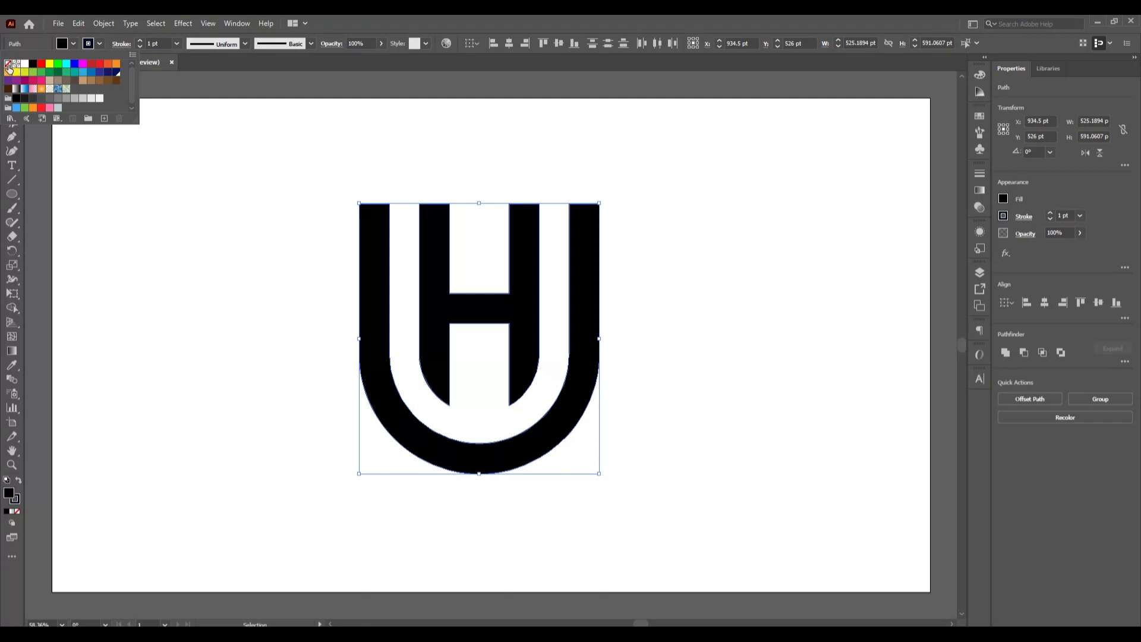
pyautogui.click(8, 66)
pyautogui.press('a')
pyautogui.hotkey('ctrl', 'g')
pyautogui.press('v')
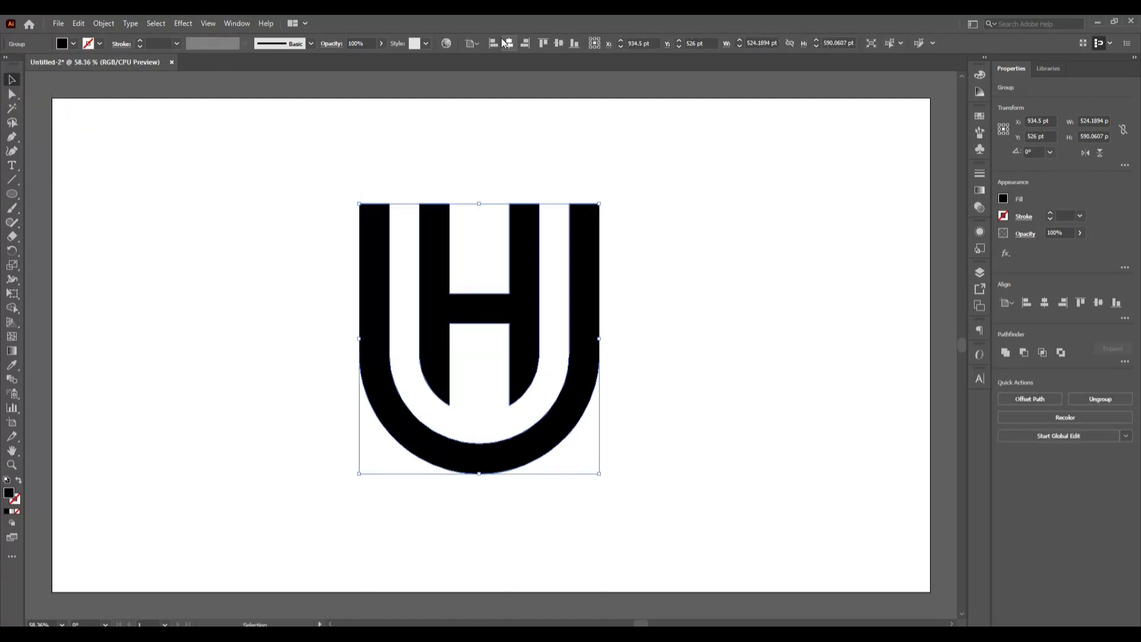
# - Center the grouped UH logo horizontally and vertically on the artboard, and deselect it
pyautogui.click(507, 47)
pyautogui.click(560, 44)
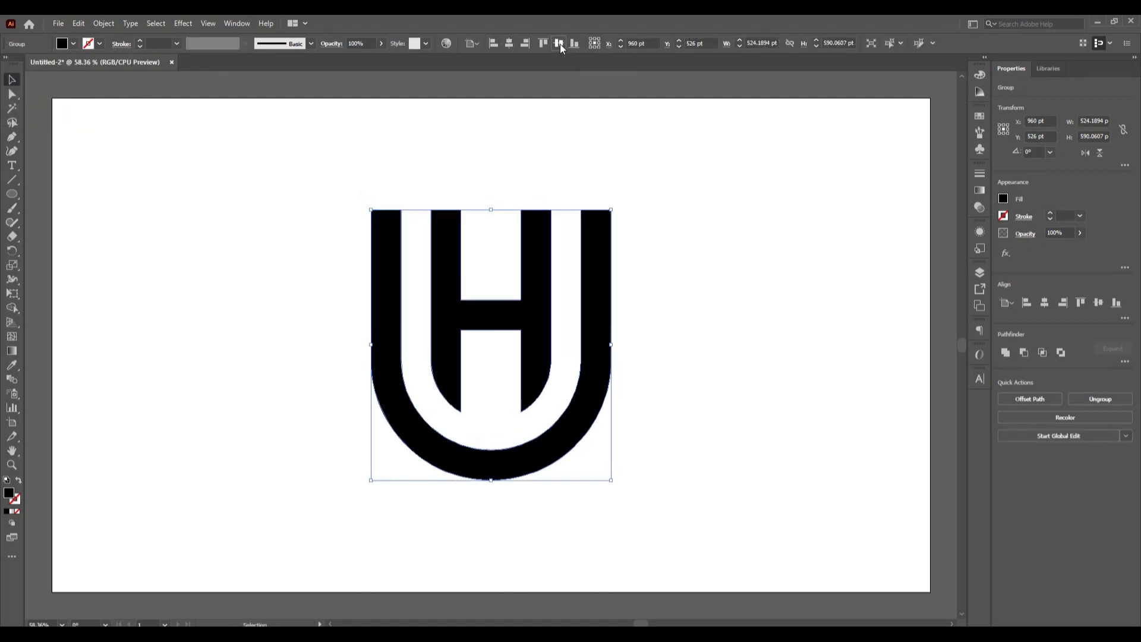
pyautogui.click(770, 454)
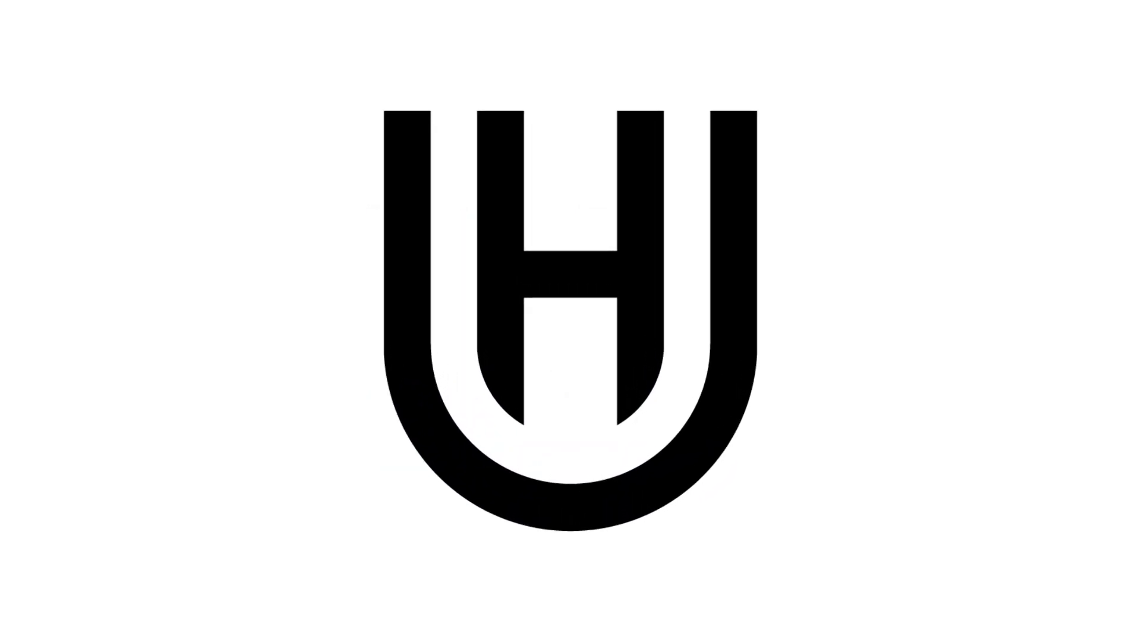